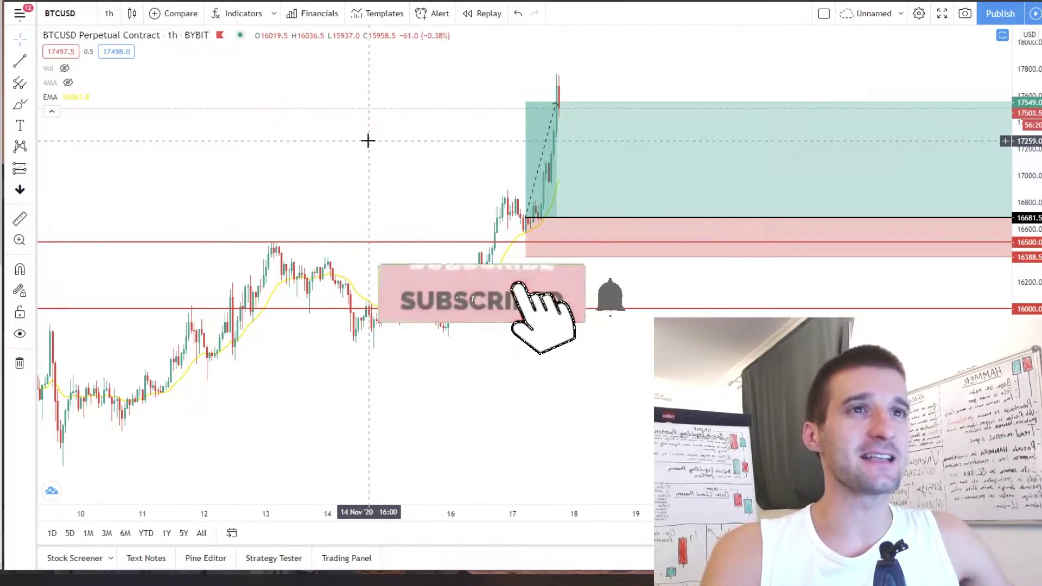
- Show the watchlist and open the Coinbase Bitcoin/U.S. Dollar chart from it
mouse_move(634, 182)
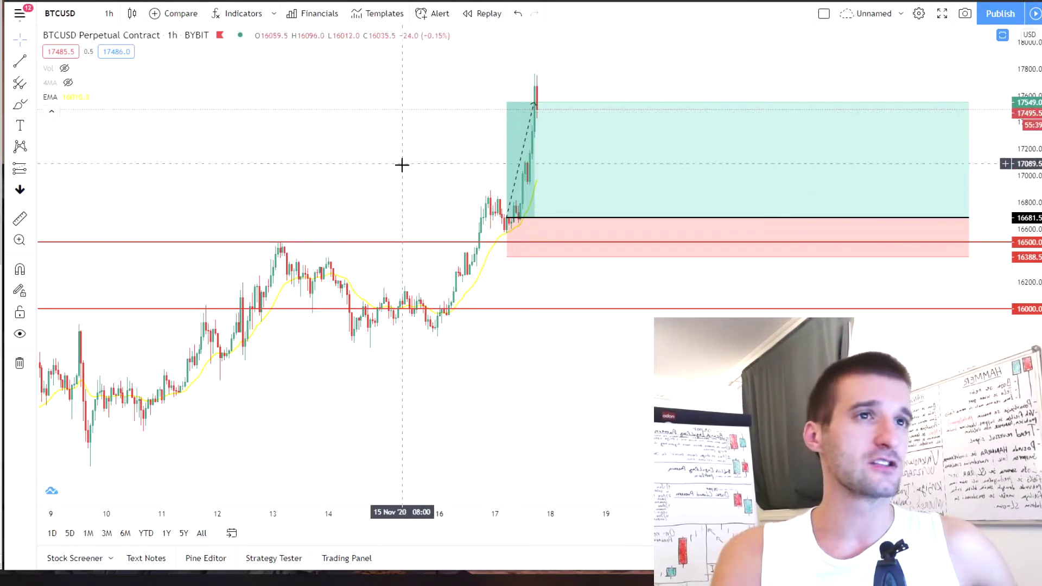
left_click(109, 13)
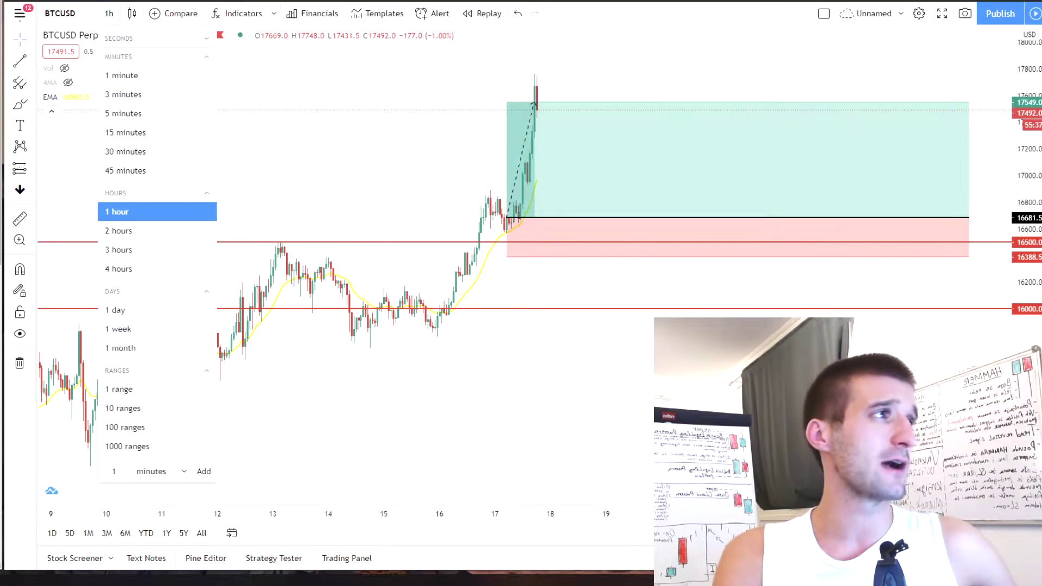
left_click(1040, 37)
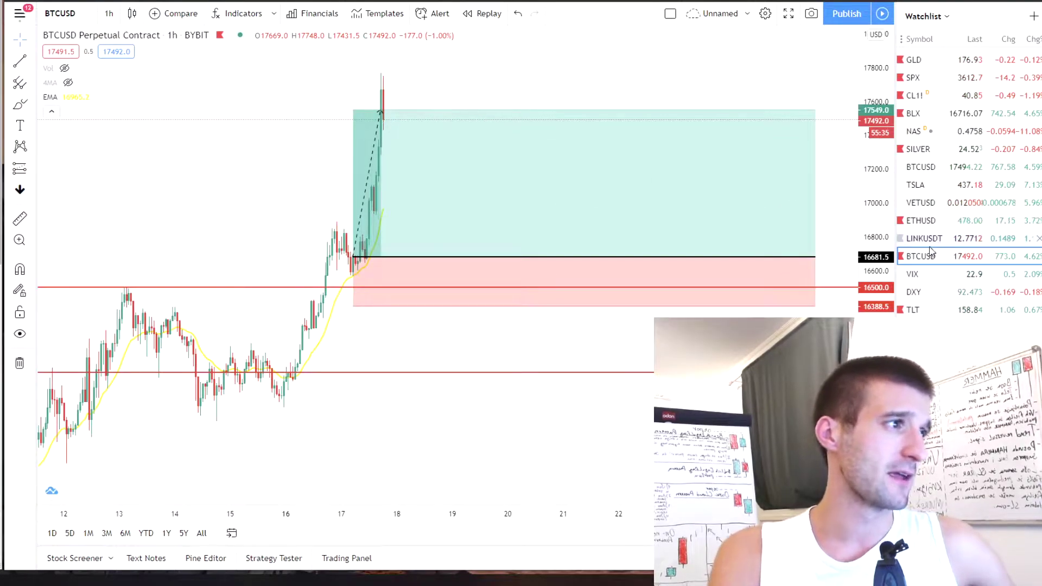
left_click(922, 169)
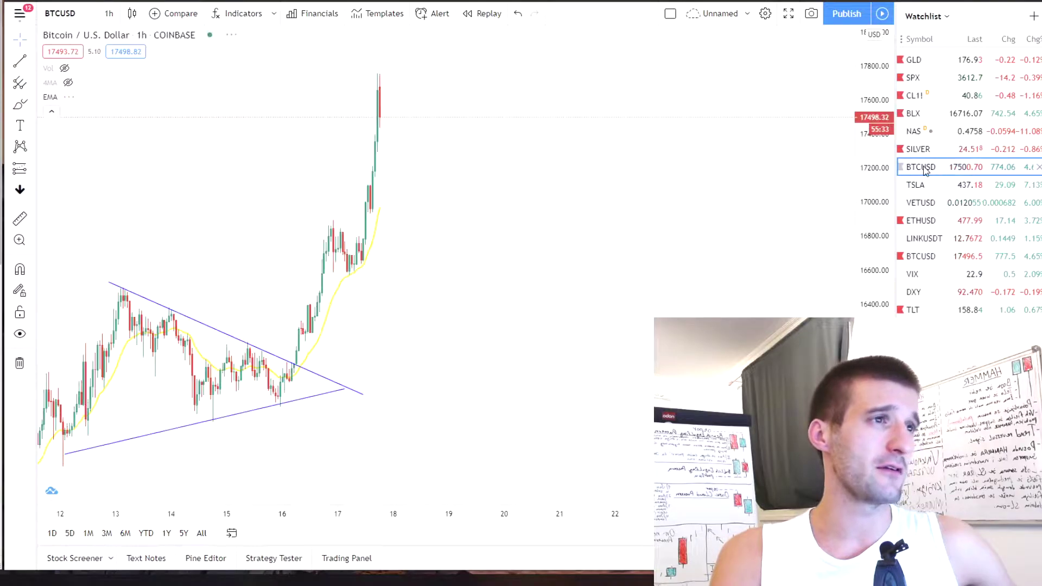
scroll(491, 243, "down", 4)
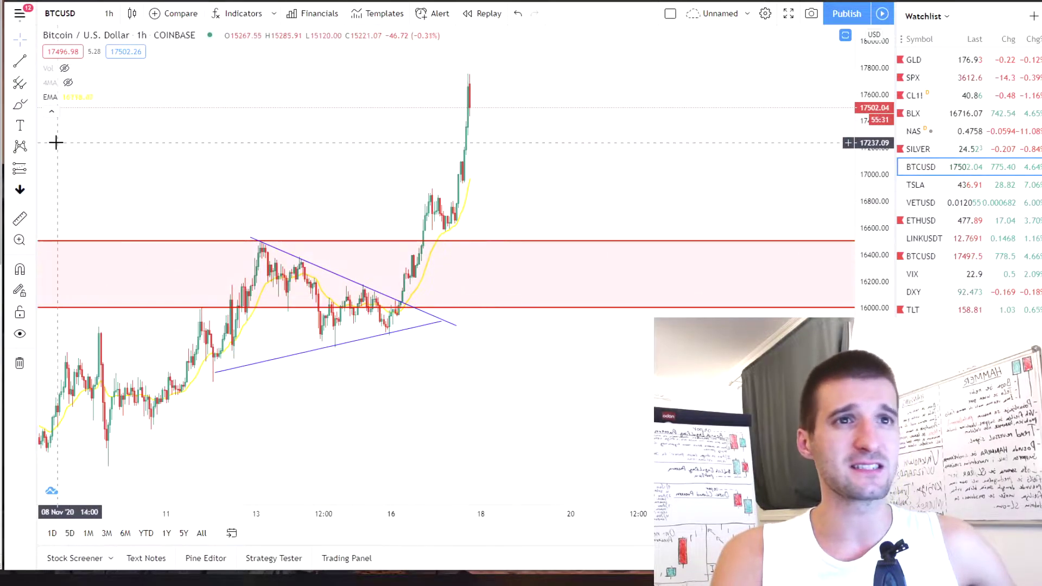
- View 4-hour candles, circle the triangle apex and undo it, then switch to daily candles
left_click(109, 13)
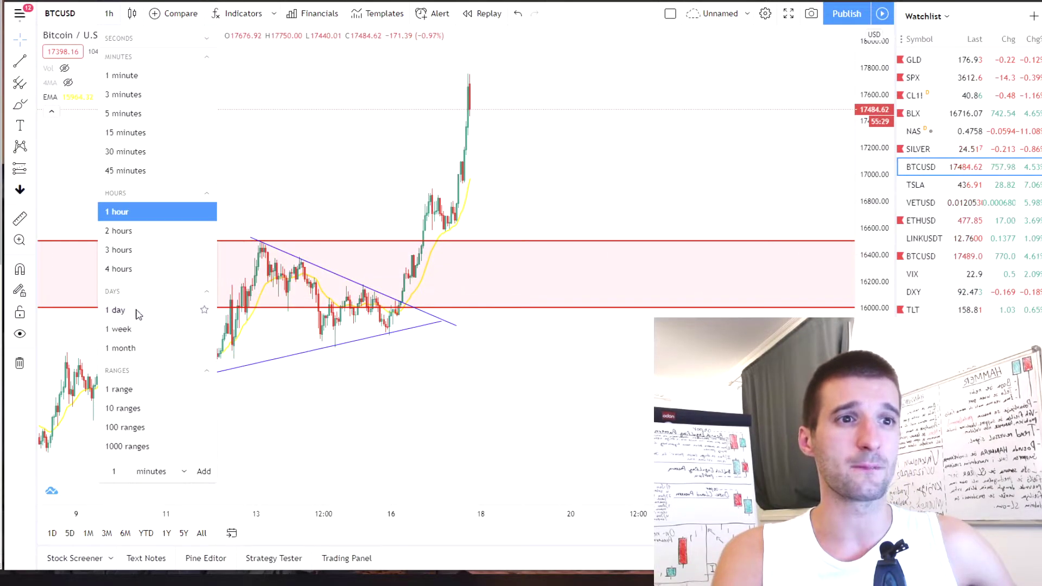
left_click(130, 268)
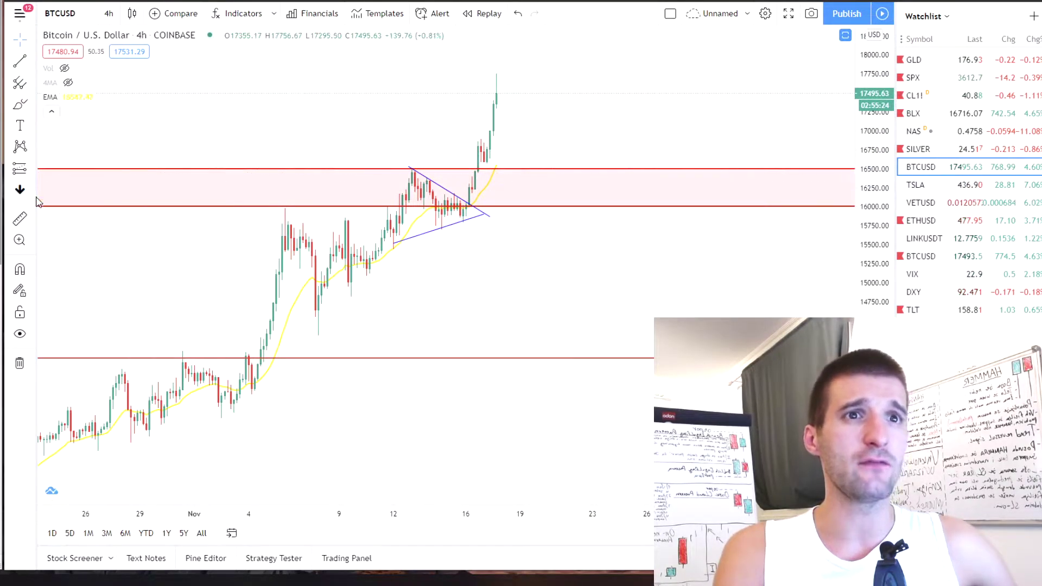
left_click(20, 104)
mouse_move(419, 166)
left_mouse_down()
mouse_move(403, 177)
mouse_move(426, 164)
left_mouse_up()
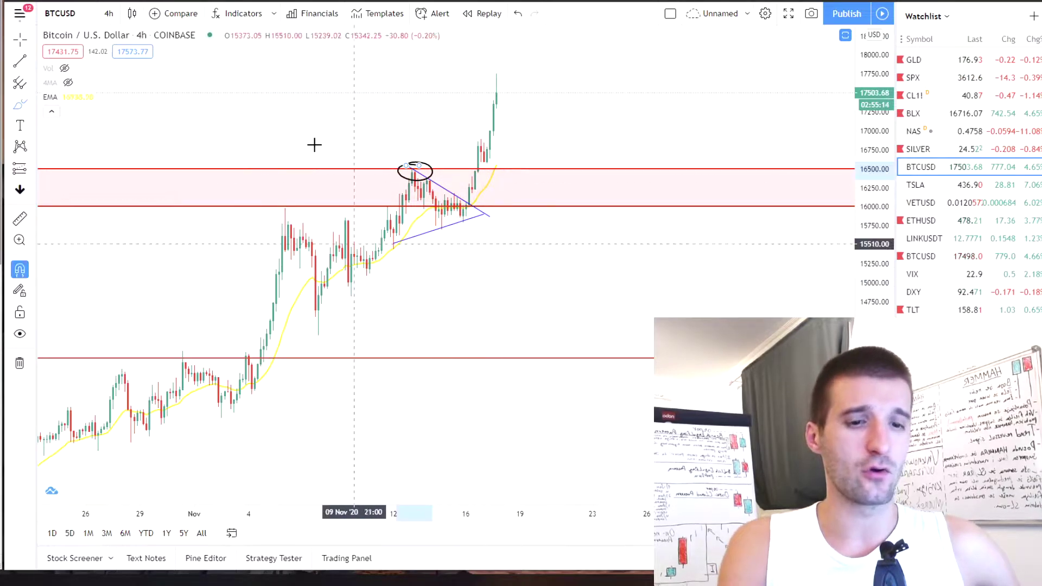
key("ctrl+z")
left_click(108, 13)
left_click(130, 311)
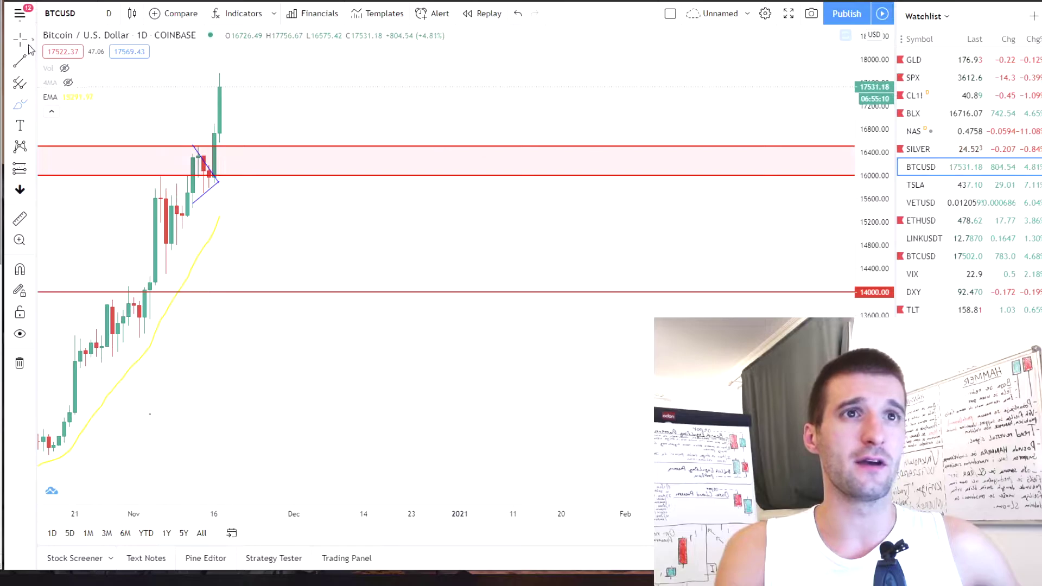
- Pan back through daily history, open the Bybit BTCUSD perpetual chart, undo a drawing, then go to Bybit
left_click_drag(358, 85, 805, 101)
scroll(586, 107, "up", 3)
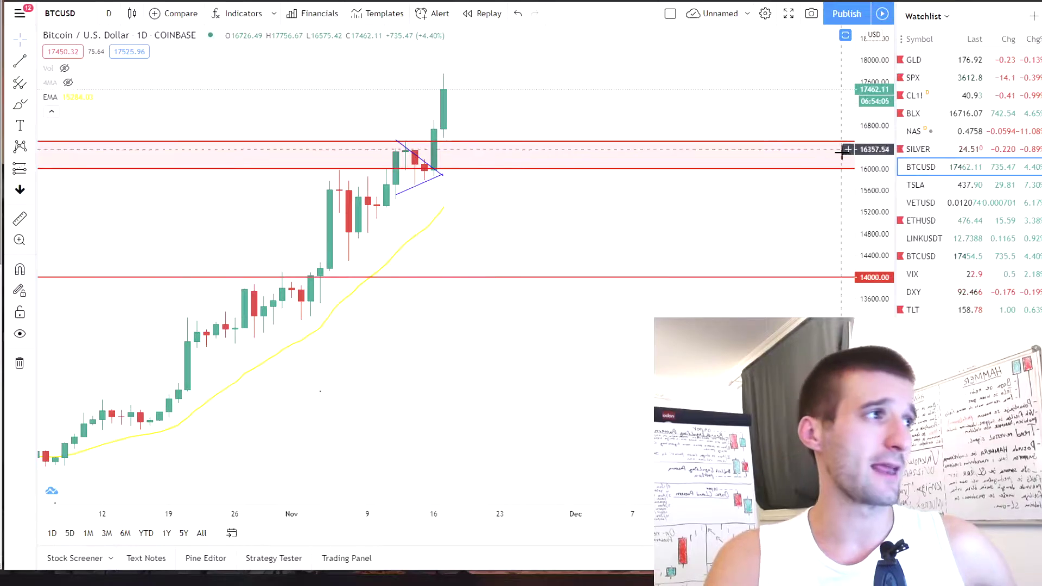
left_click(929, 256)
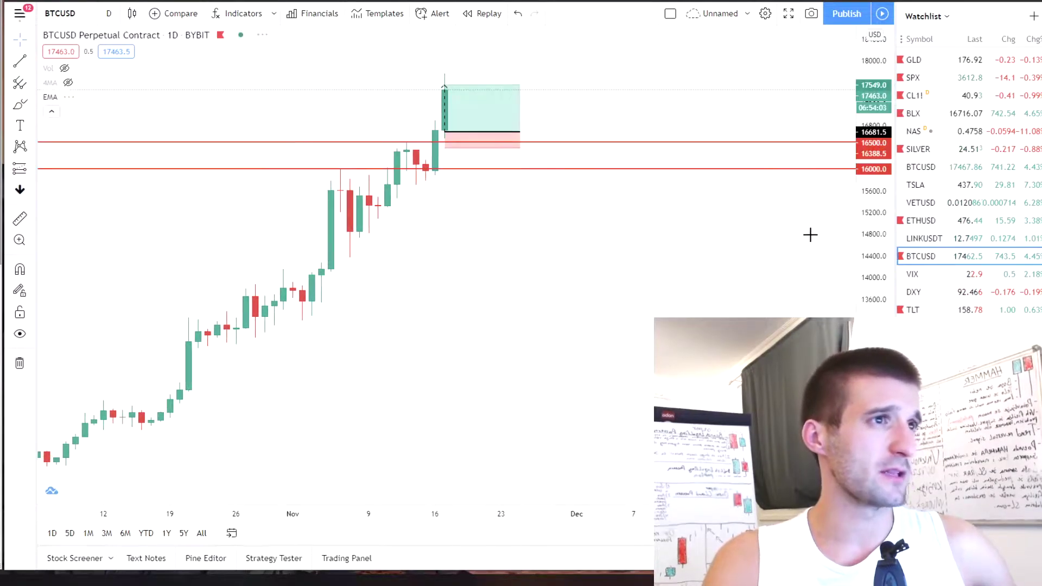
scroll(537, 200, "up", 3)
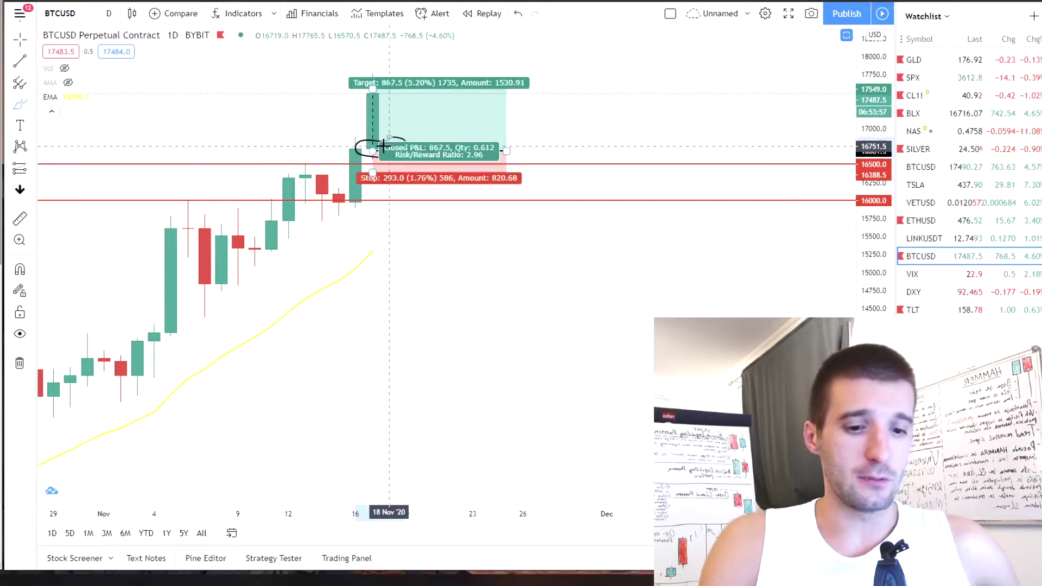
key("ctrl+z")
key("alt+Tab")
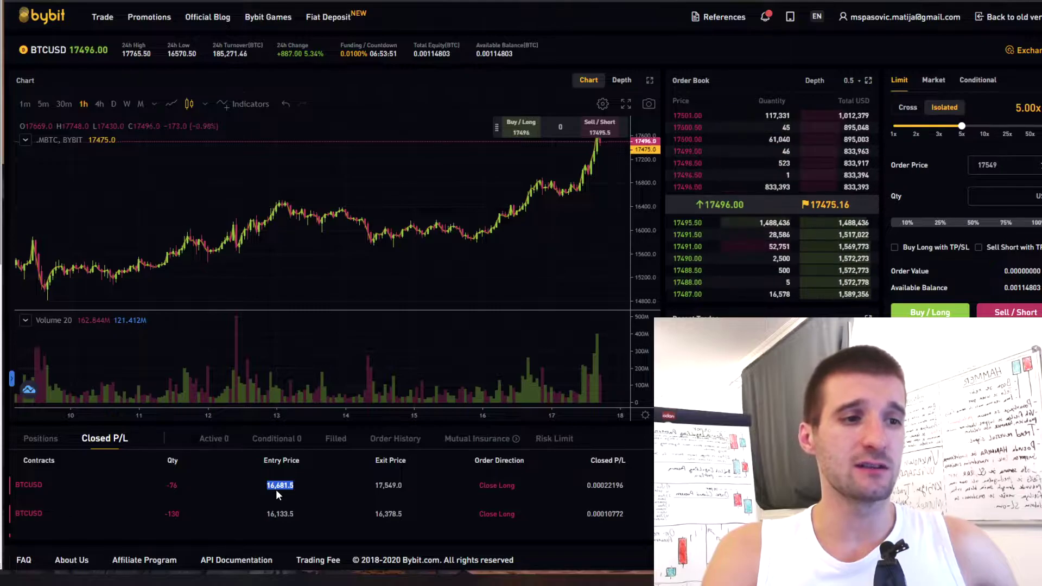
- Compare Bybit's closed BTCUSD long (16,681.5 entry, 17,549.0 exit) with the chart, ending on TradingView
key("alt+Tab")
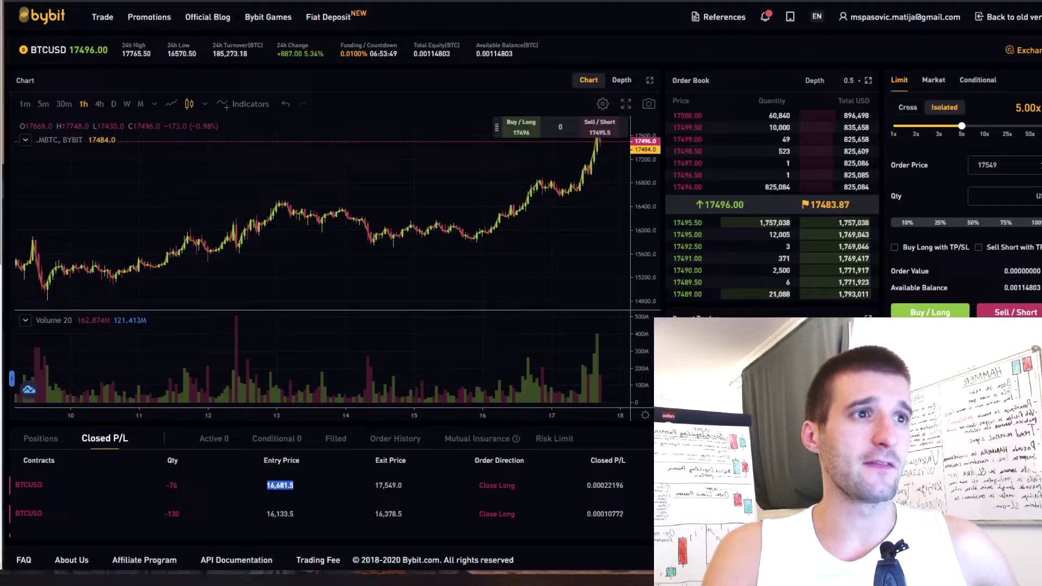
key("alt+Tab")
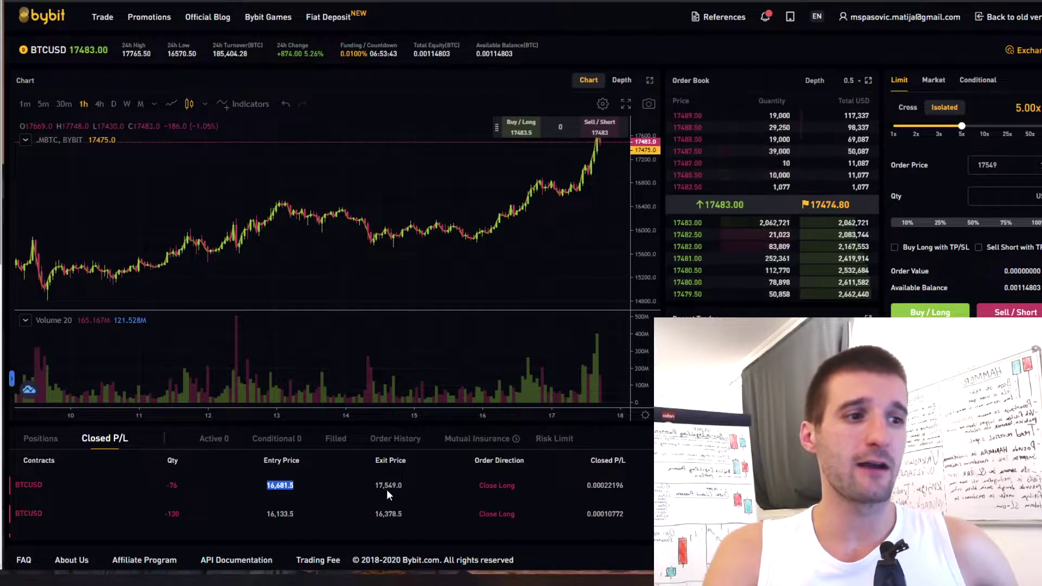
key("alt+Tab")
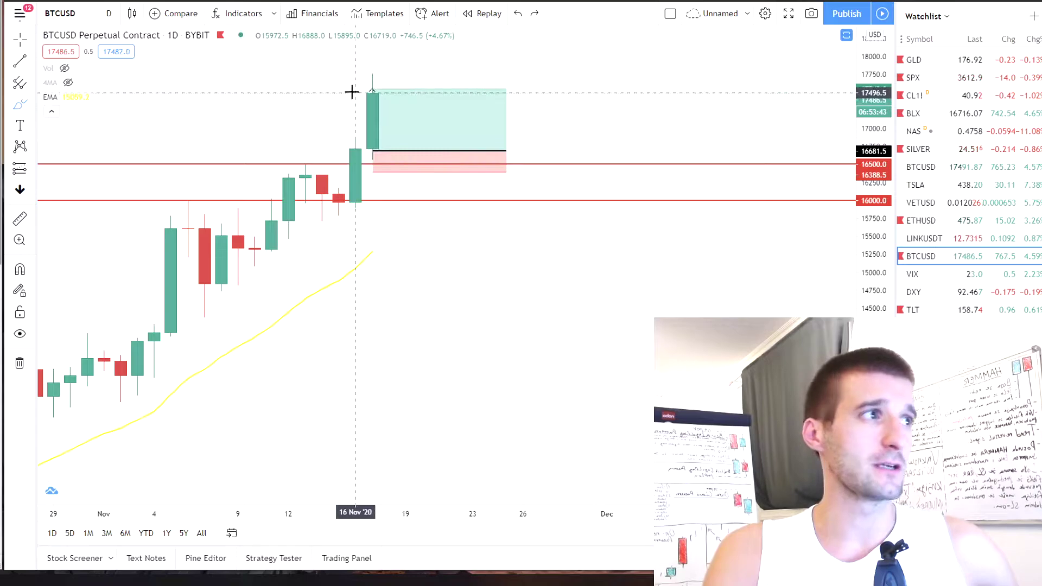
- Put the BTCUSD chart on 4-hour candles and pan to the latest week and mid-November
scroll(707, 96, "up", 3)
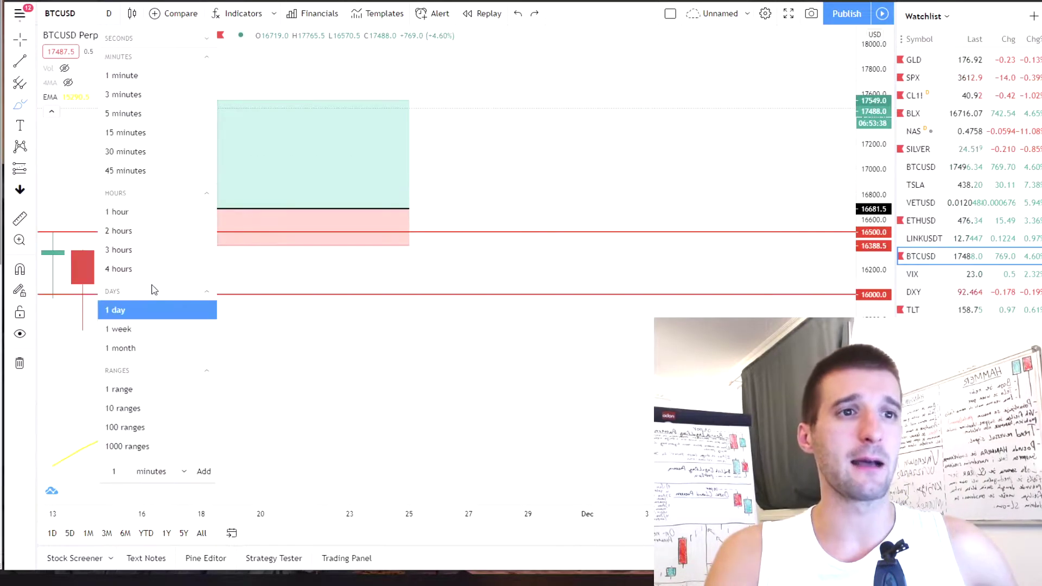
left_click(118, 268)
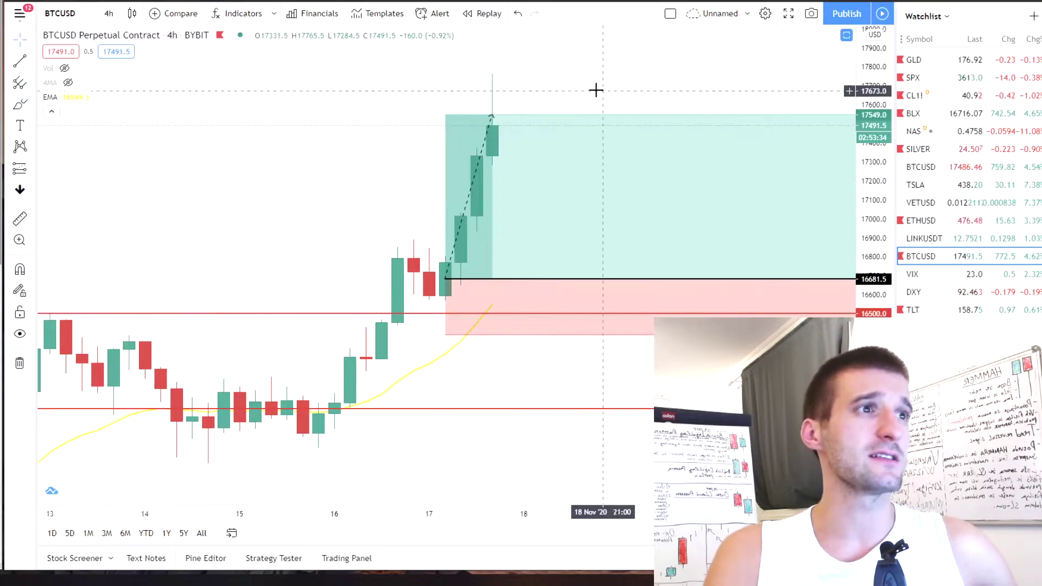
left_click_drag(595, 88, 432, 109)
scroll(572, 72, "down", 2)
left_click_drag(572, 72, 440, 84)
scroll(461, 93, "down", 1)
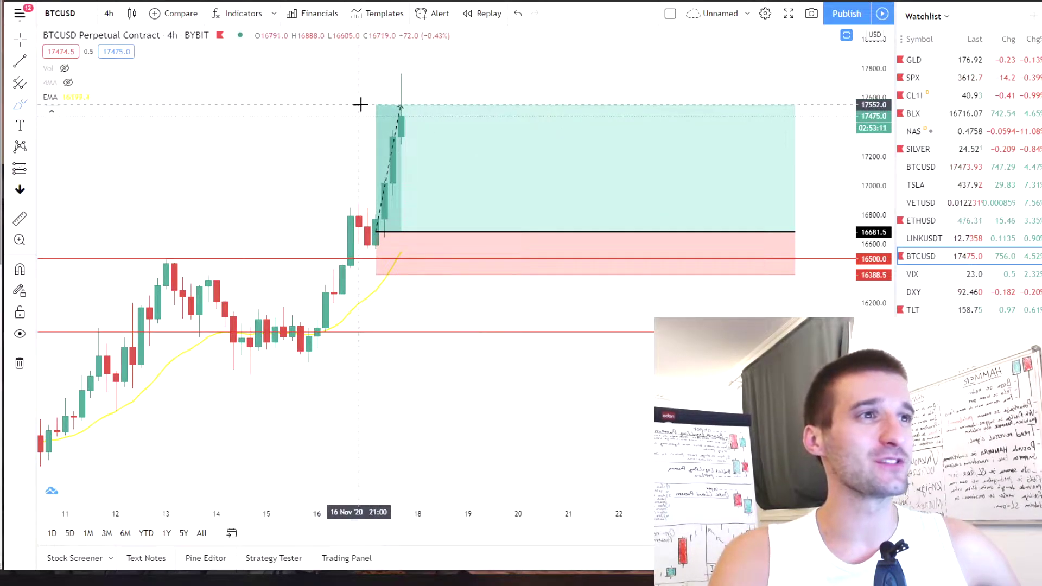
- Trace a freehand line along the target level, check Bybit, then sketch a curve from the latest candle
left_click_drag(353, 104, 795, 103)
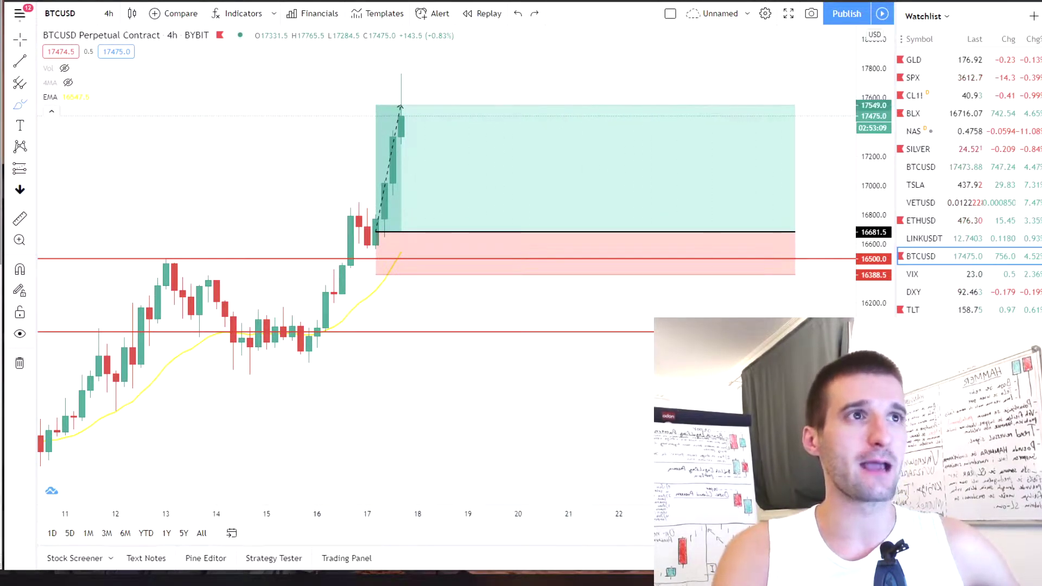
key("alt+Tab")
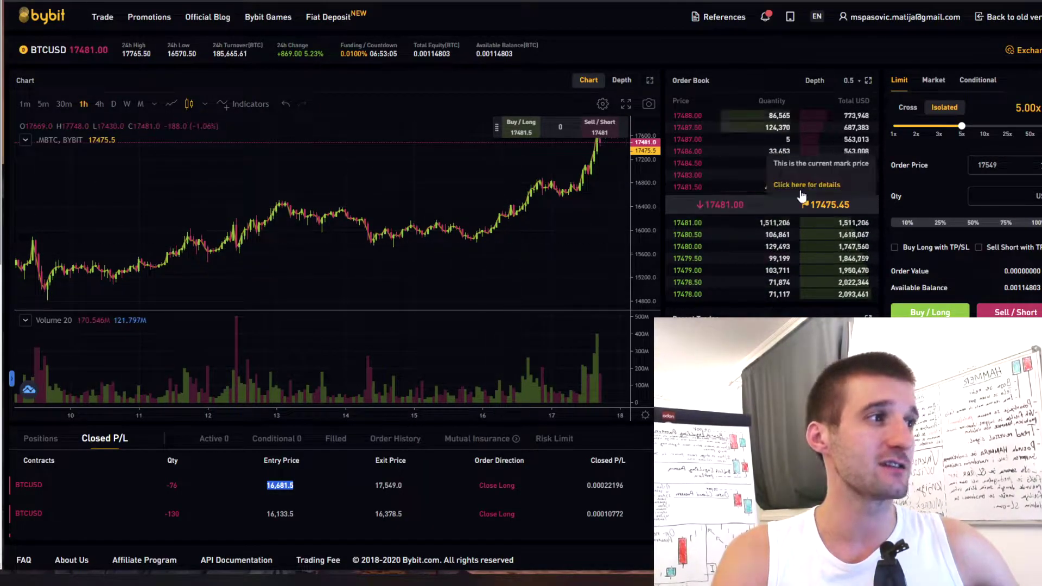
key("alt+Tab")
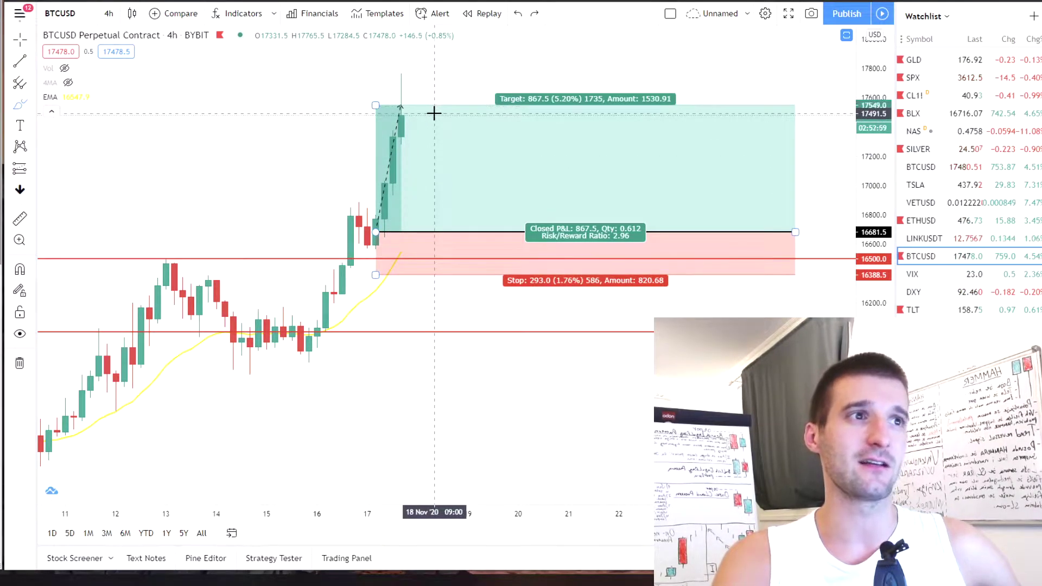
mouse_move(411, 116)
left_mouse_down()
mouse_move(442, 66)
mouse_move(450, 87)
left_mouse_up()
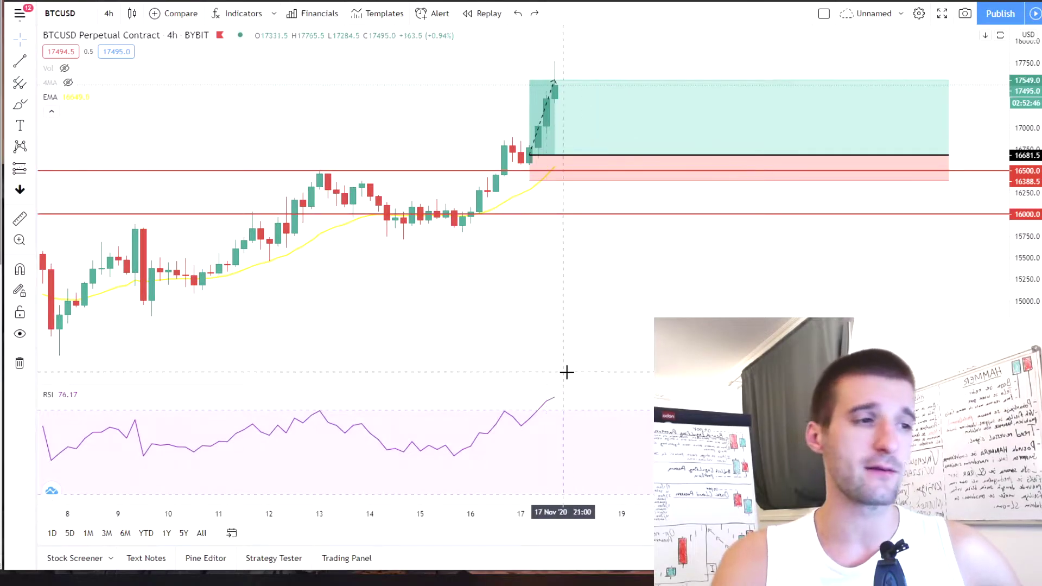
left_click(19, 104)
left_click_drag(539, 395, 568, 399)
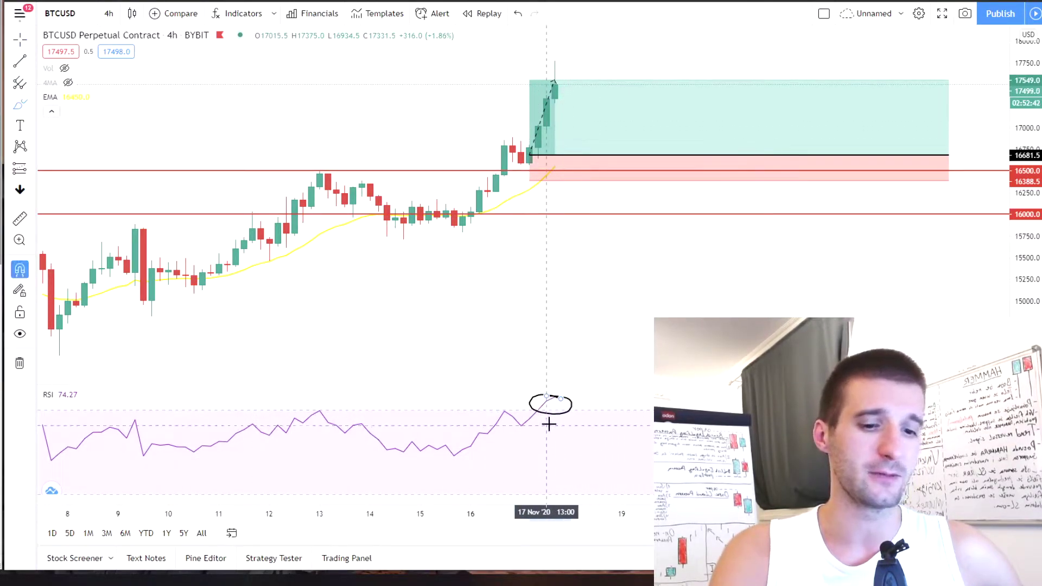
key("ctrl+z")
scroll(517, 392, "down", 2)
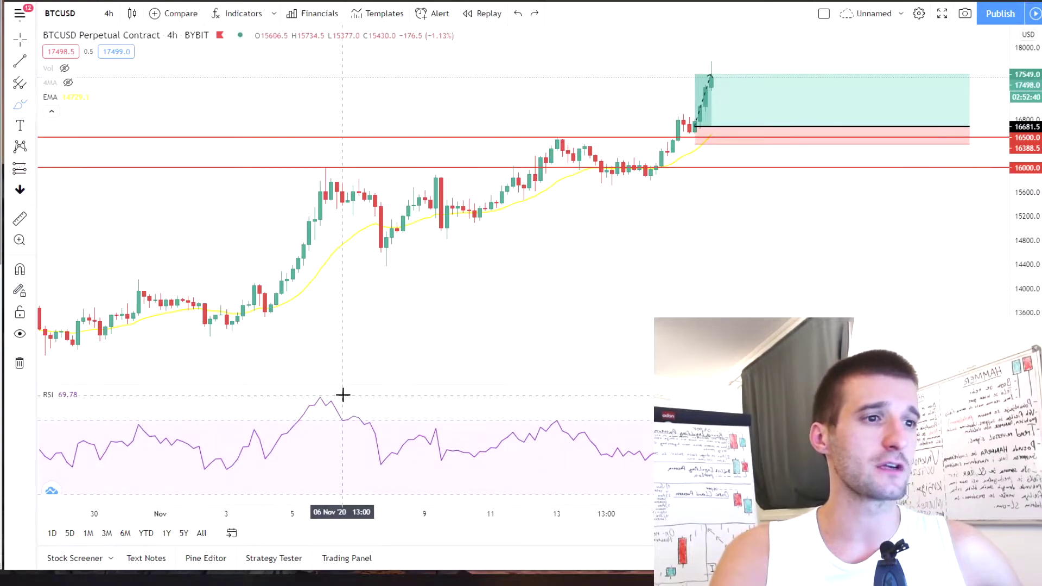
mouse_move(340, 393)
left_mouse_down()
mouse_move(298, 404)
mouse_move(345, 423)
mouse_move(339, 385)
left_mouse_up()
mouse_move(347, 183)
left_mouse_down()
mouse_move(383, 244)
mouse_move(383, 267)
mouse_move(397, 238)
left_mouse_up()
key("ctrl+z")
key("ctrl+z")
key("ctrl+z")
scroll(934, 307, "up", 5)
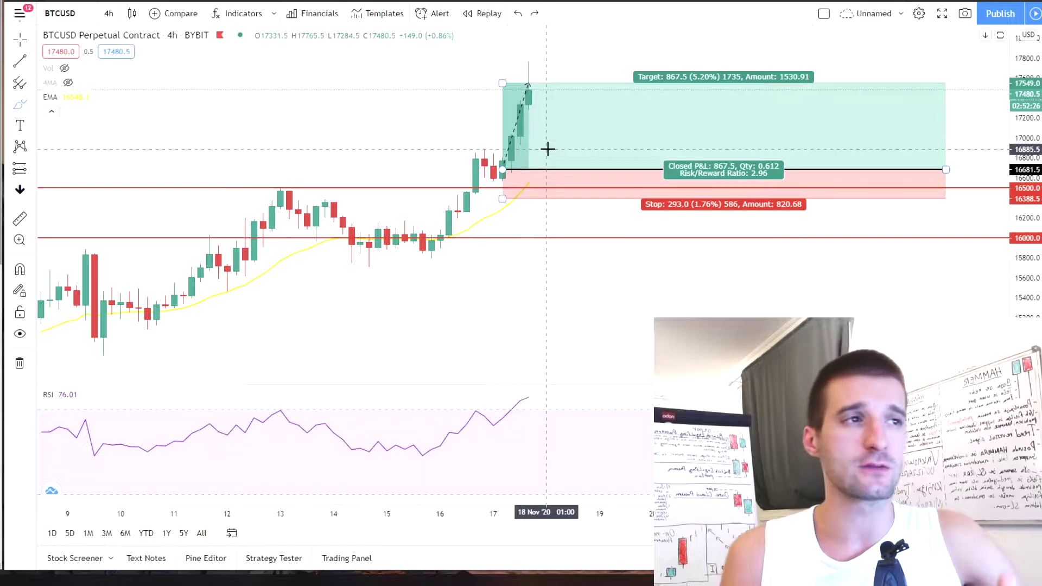
- Drag the long's stop below 16000, return it to 16,414.5, show its stats, then switch to Bybit
mouse_move(74, 87)
mouse_move(616, 199)
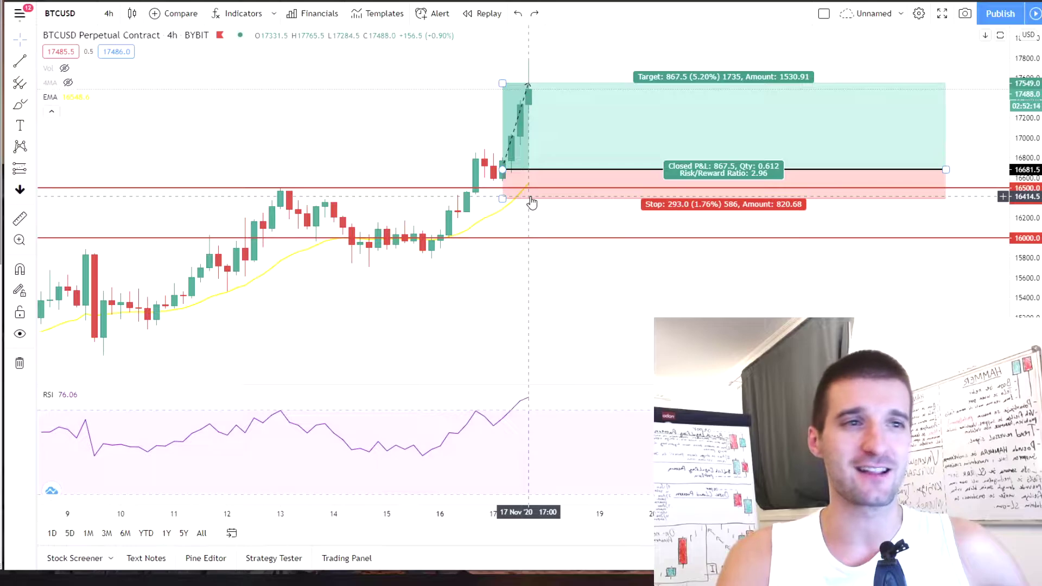
left_click_drag(502, 199, 502, 247)
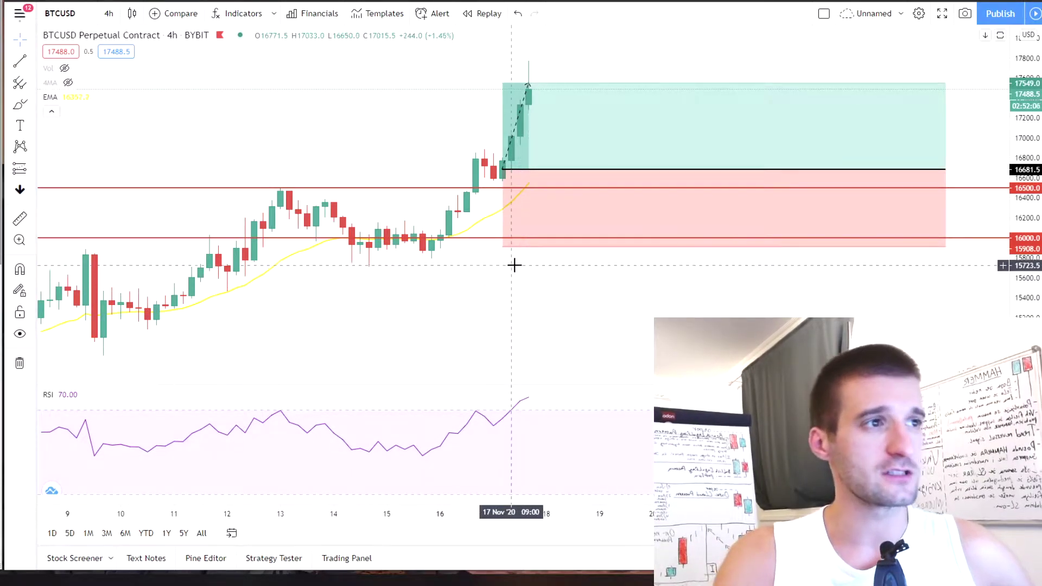
left_click_drag(502, 247, 529, 196)
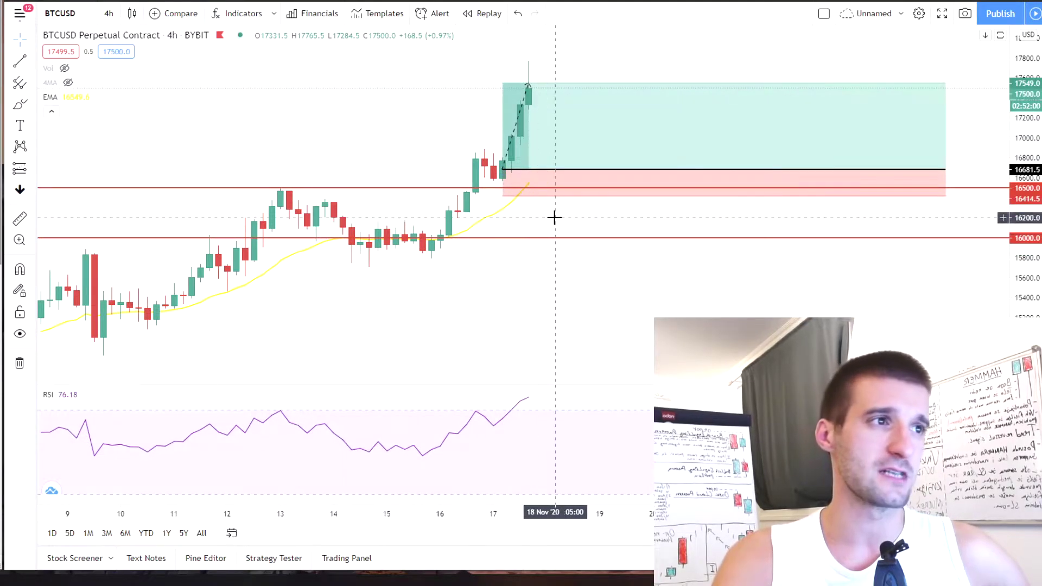
left_click(521, 195)
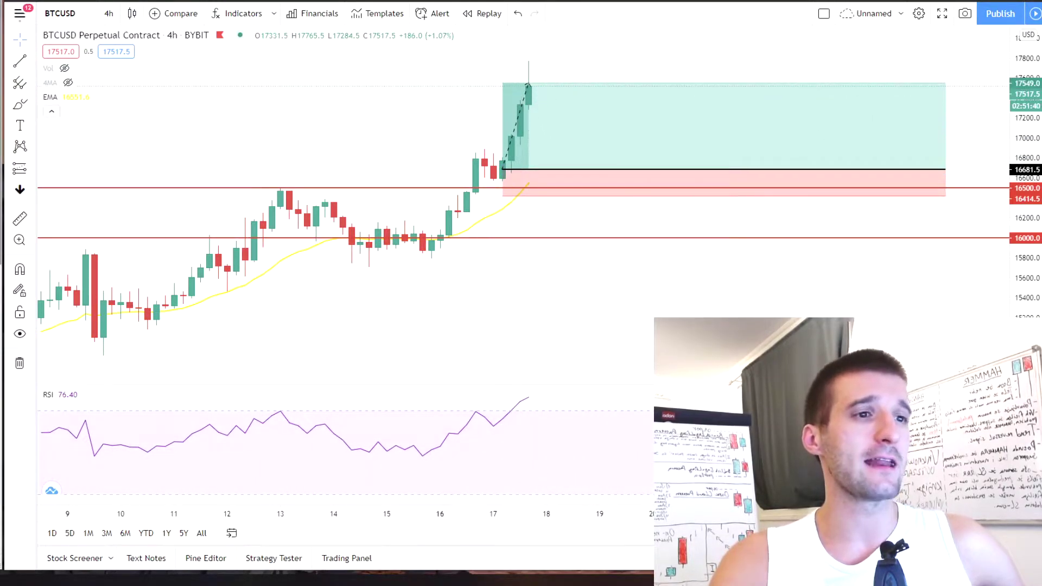
key("alt+Tab")
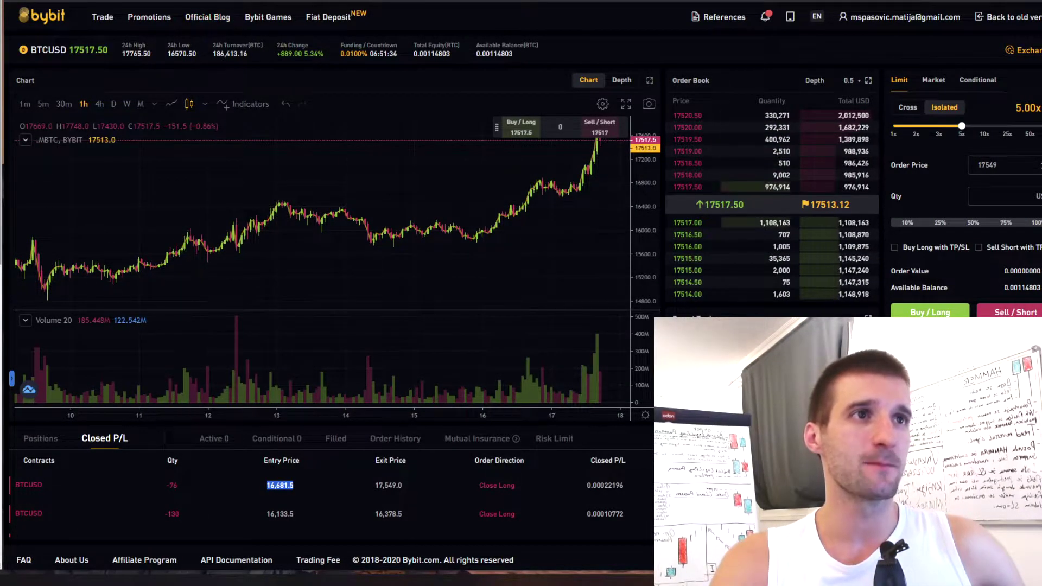
- Switch from Bybit's Closed P/L page back to the TradingView BTCUSD 4-hour chart
key("alt+Tab")
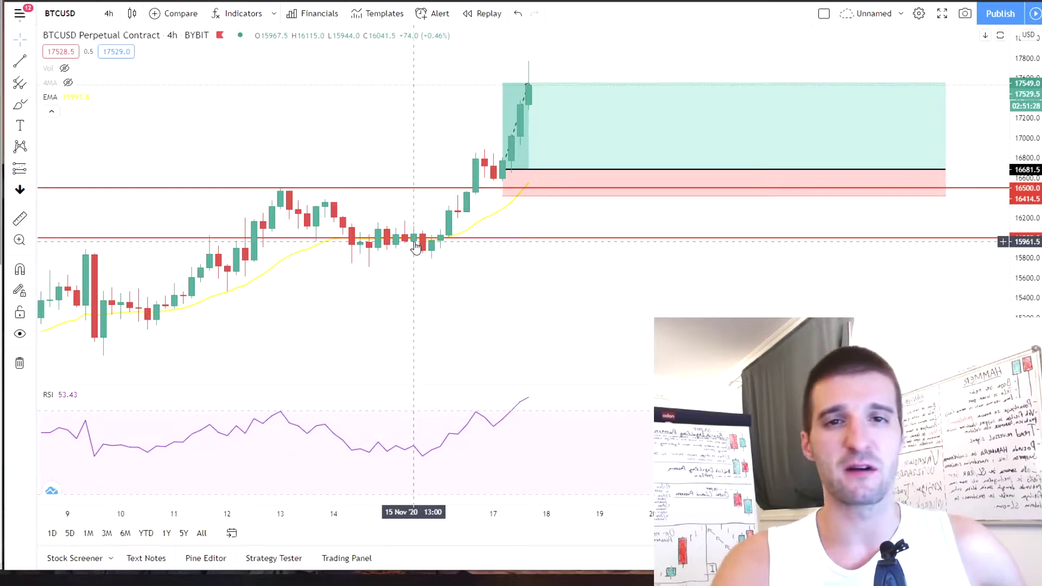
- Change the Bybit BTCUSD perpetual chart interval from 4h to 1 day
scroll(490, 209, "down", 5)
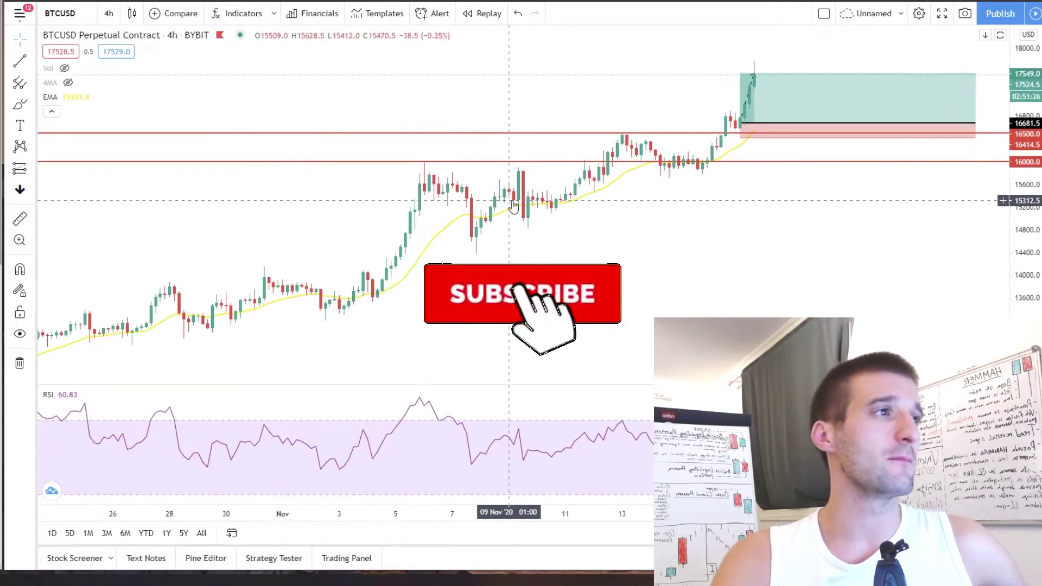
scroll(863, 202, "up", 2)
scroll(831, 198, "up", 2)
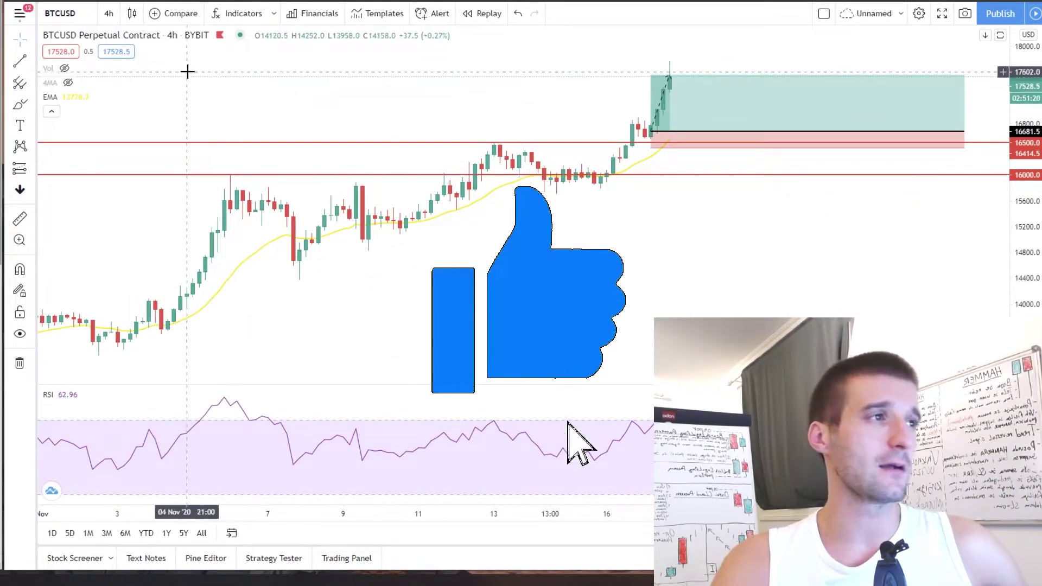
mouse_move(700, 106)
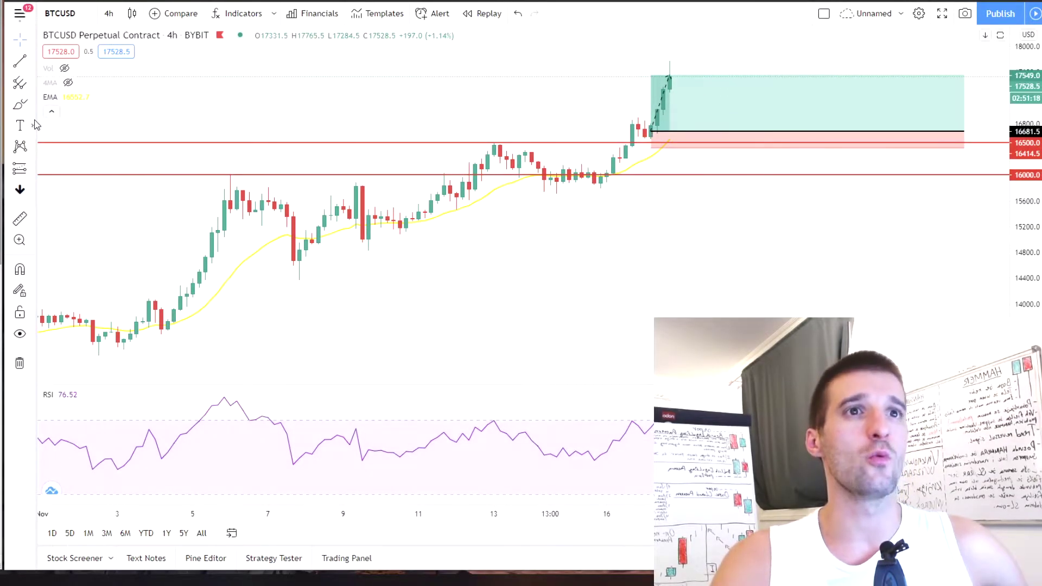
mouse_move(673, 80)
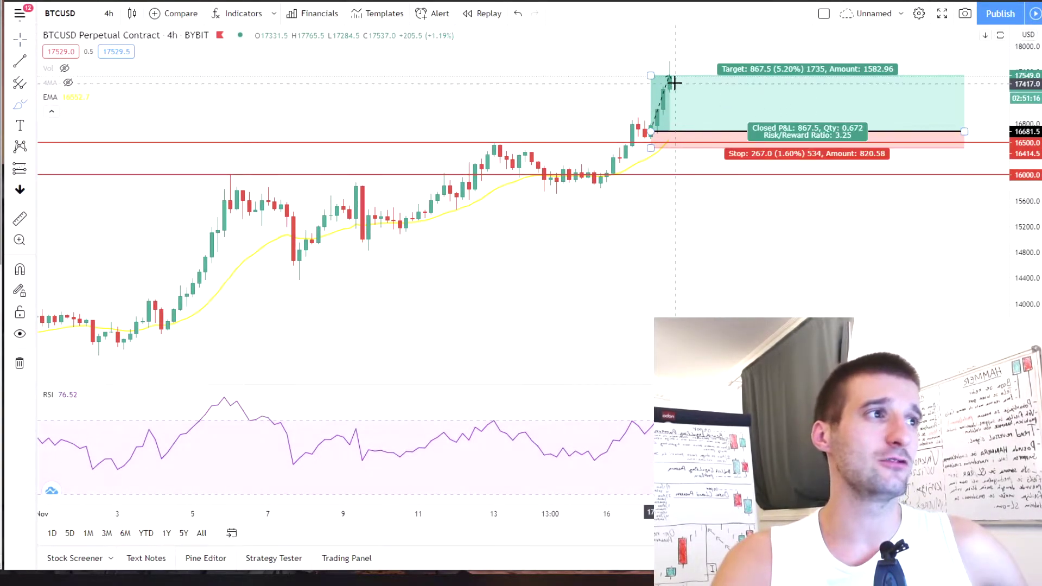
left_click(109, 13)
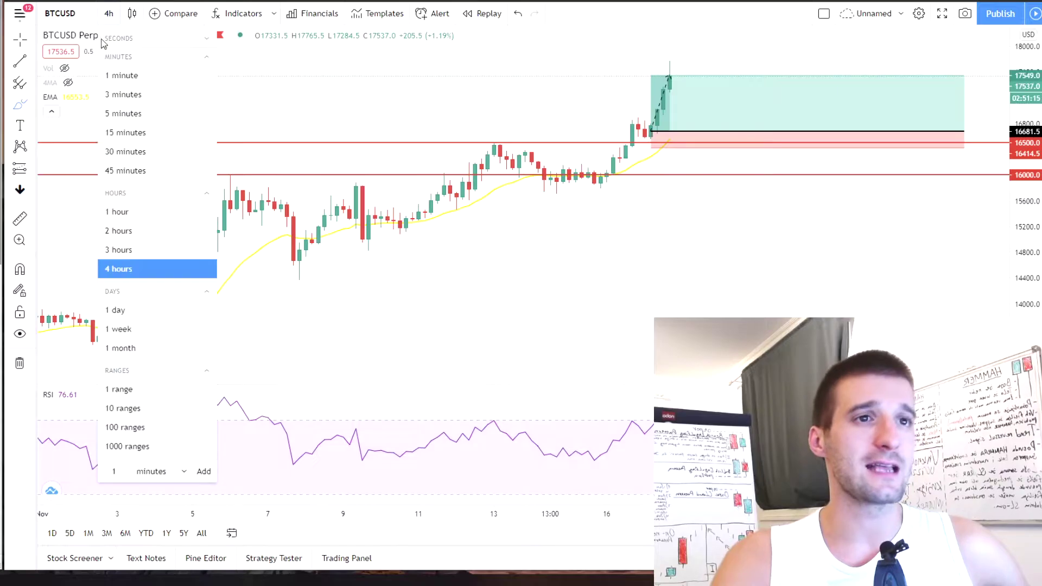
left_click(116, 310)
scroll(665, 255, "up", 3)
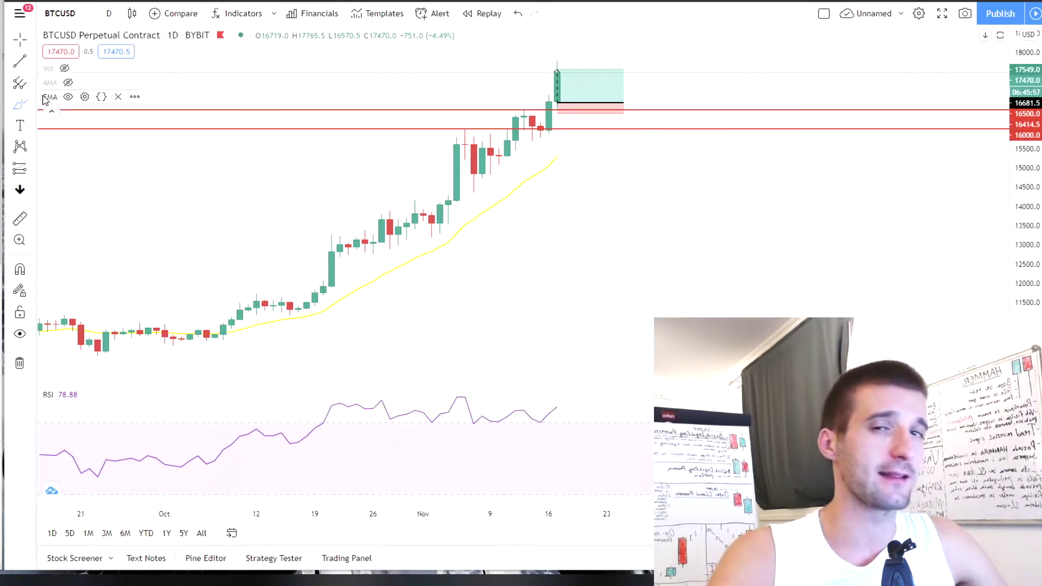
- Dismiss the EMA legend menu, pan toward the November candles, and keep the daily interval
right_click(37, 105)
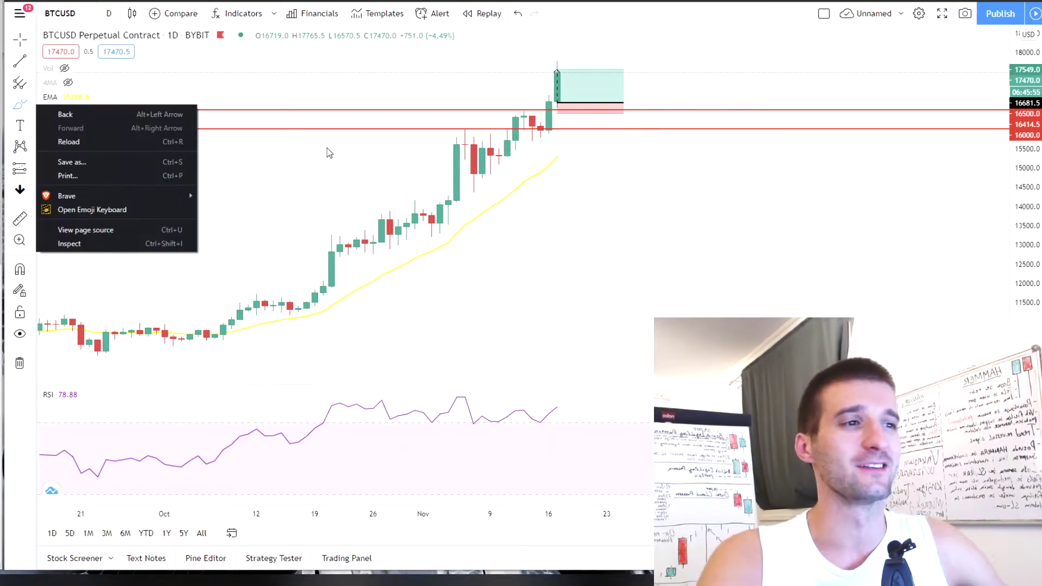
left_click(607, 197)
scroll(607, 198, "up", 3)
left_click_drag(584, 200, 729, 128)
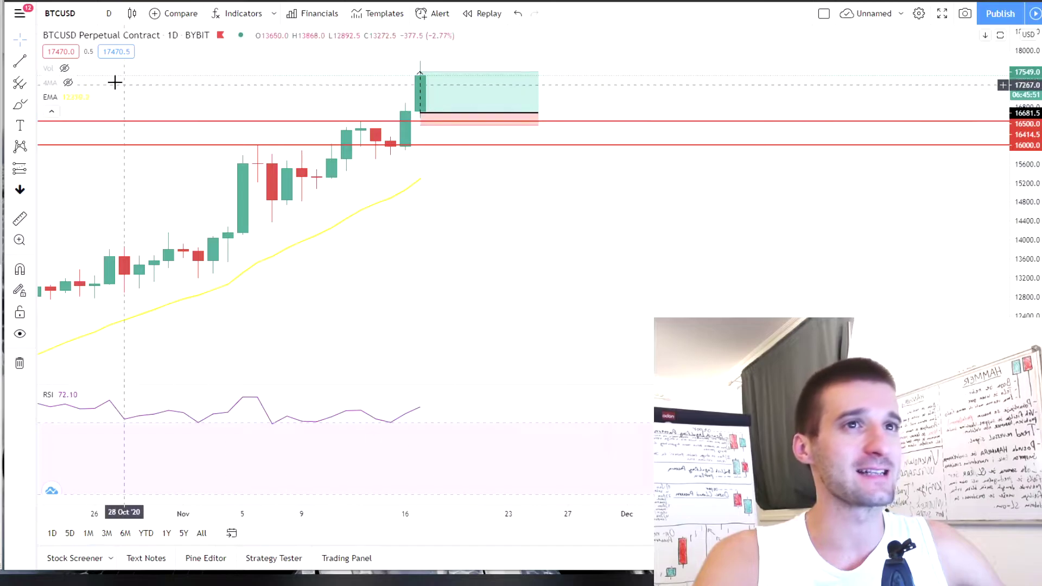
left_click(109, 13)
left_click(116, 308)
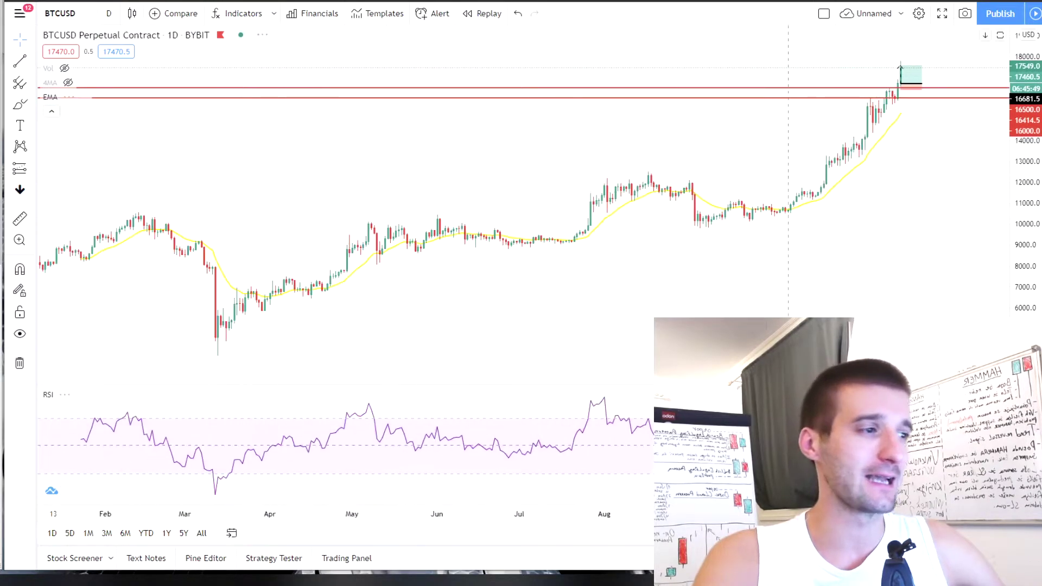
scroll(560, 262, "down", 5)
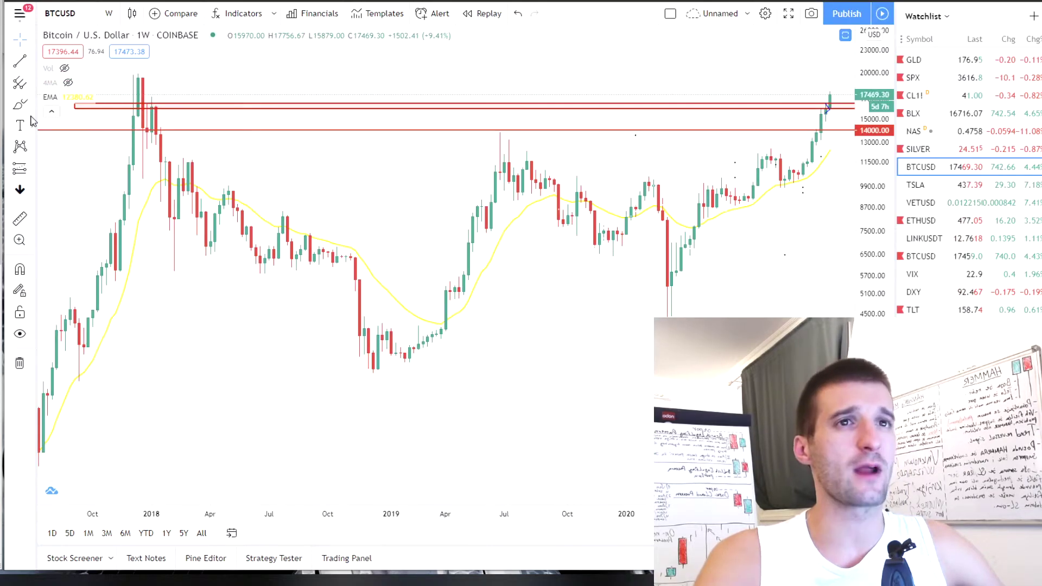
- Circle the late-2017 price top and late-2018 bottom with the freehand brush
left_click(20, 104)
mouse_move(146, 67)
left_mouse_down()
mouse_move(140, 90)
mouse_move(145, 67)
left_mouse_up()
left_click_drag(380, 348, 377, 361)
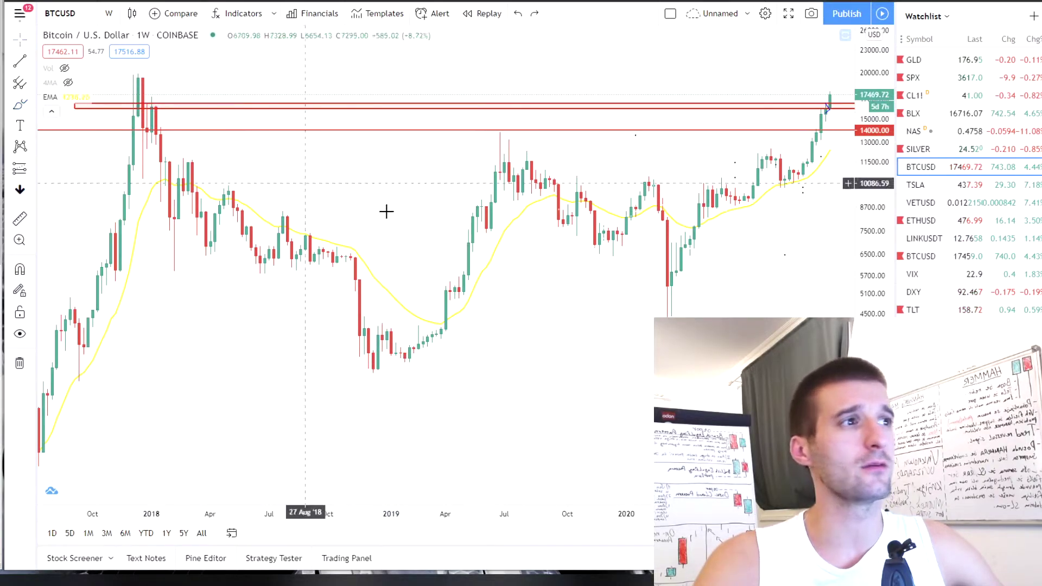
- Sketch and undo freehand lines on the 2018–2020 weekly BTC chart, then open LINKUSDT from the watchlist
left_click_drag(732, 272, 480, 258)
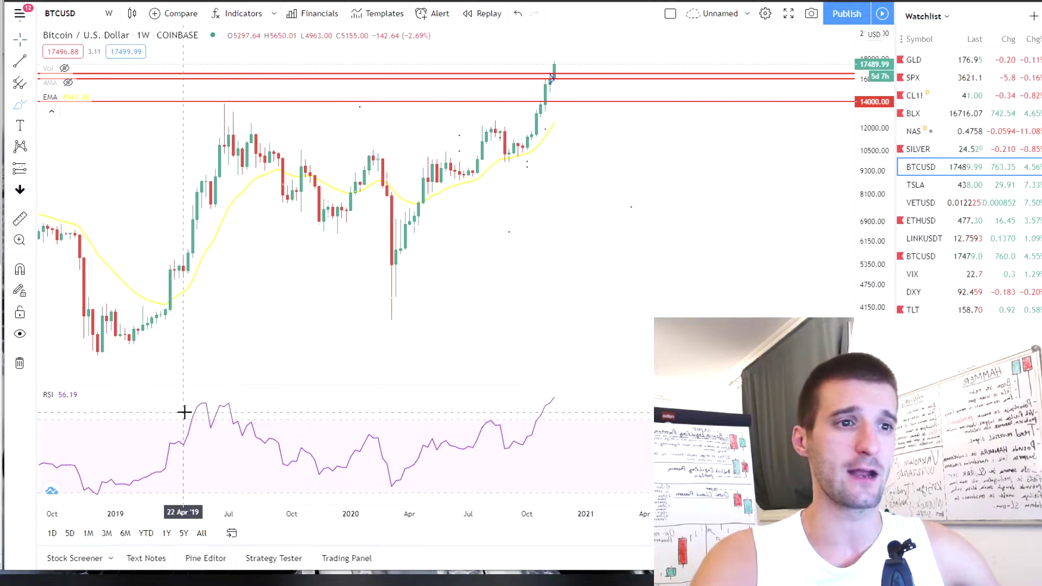
left_click_drag(188, 409, 645, 386)
left_click_drag(204, 118, 608, 55)
key("ctrl+z")
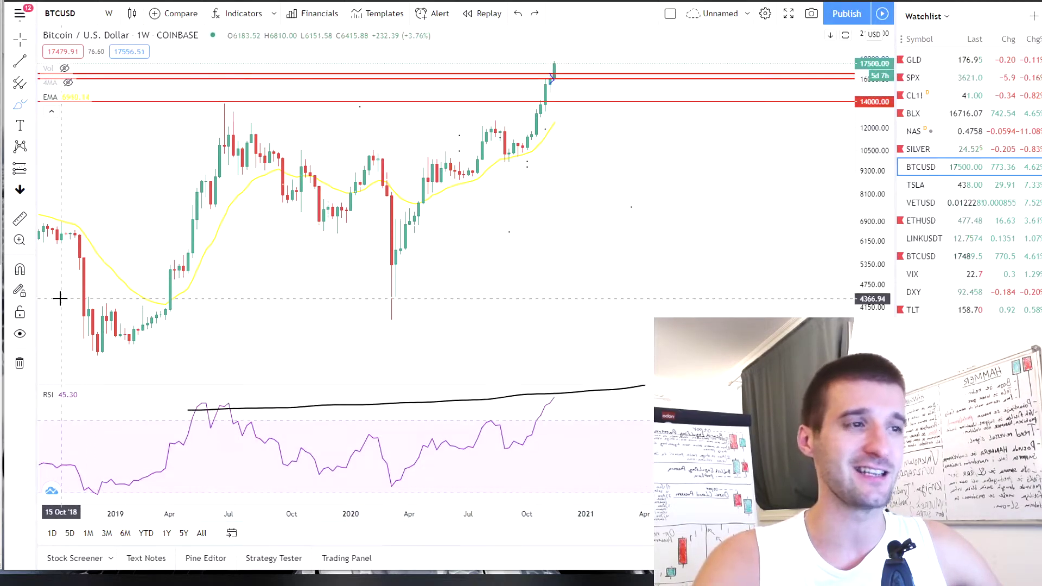
key("ctrl+z")
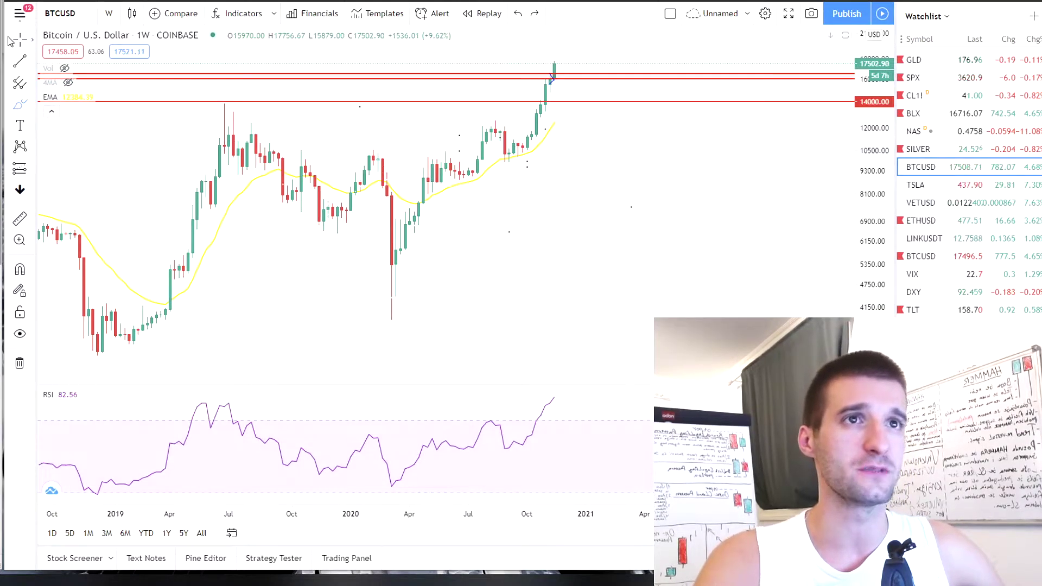
left_click_drag(621, 158, 544, 167)
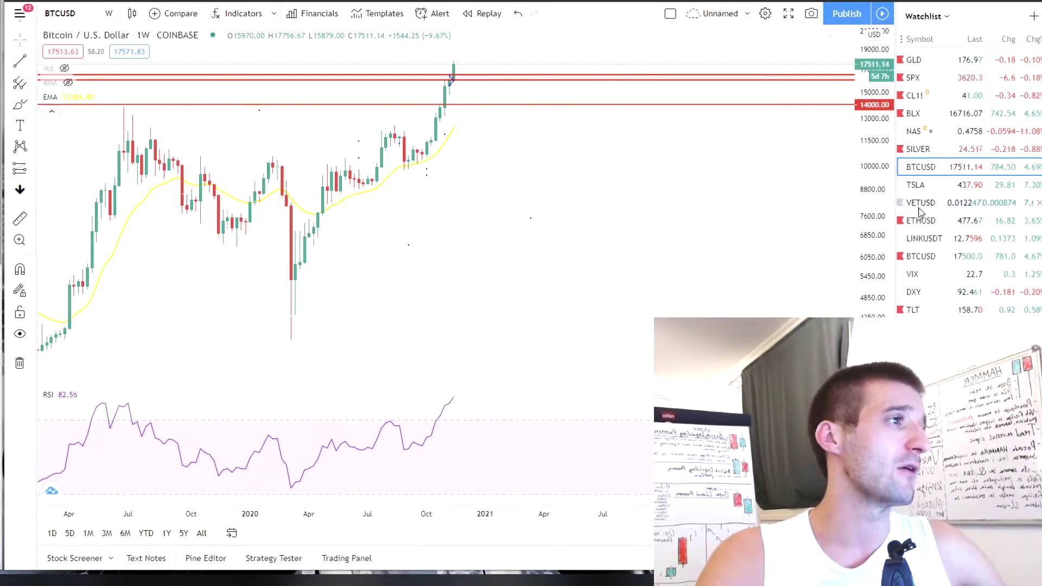
left_click(935, 241)
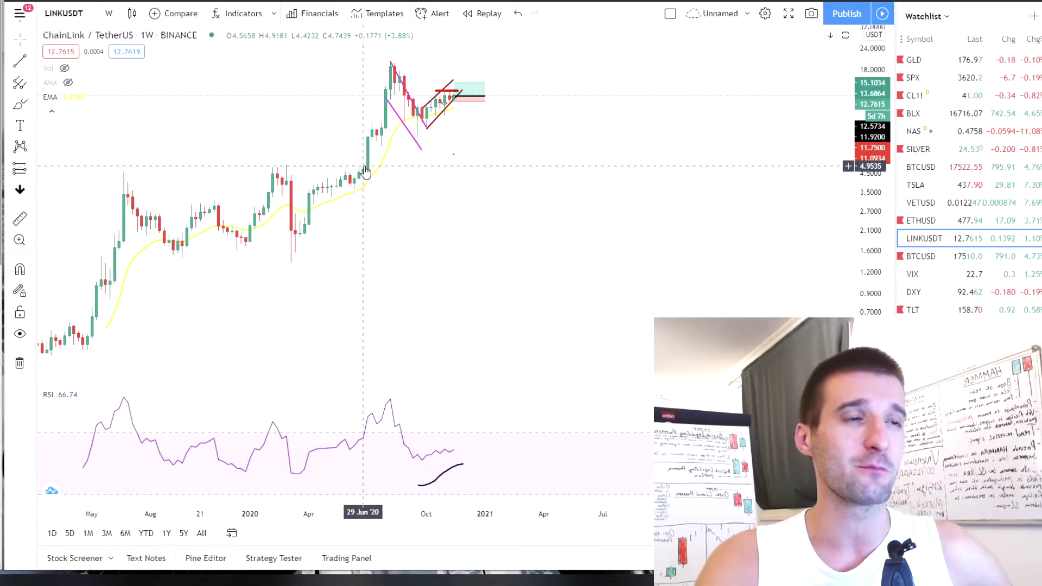
- Erase the black curve from the LINKUSDT RSI pane and open the interval dropdown
left_click(32, 39)
left_click(450, 469)
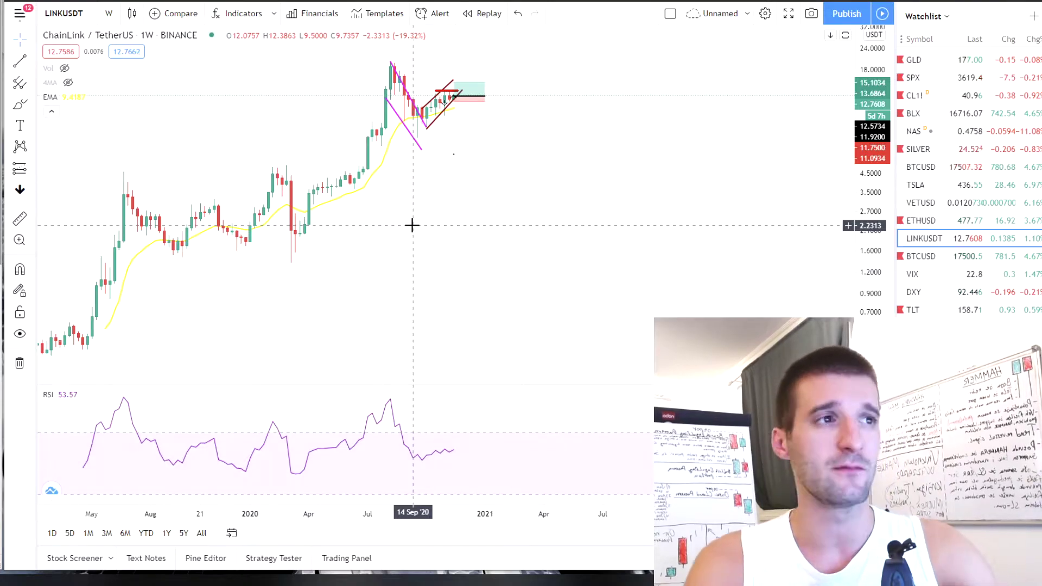
left_click(109, 13)
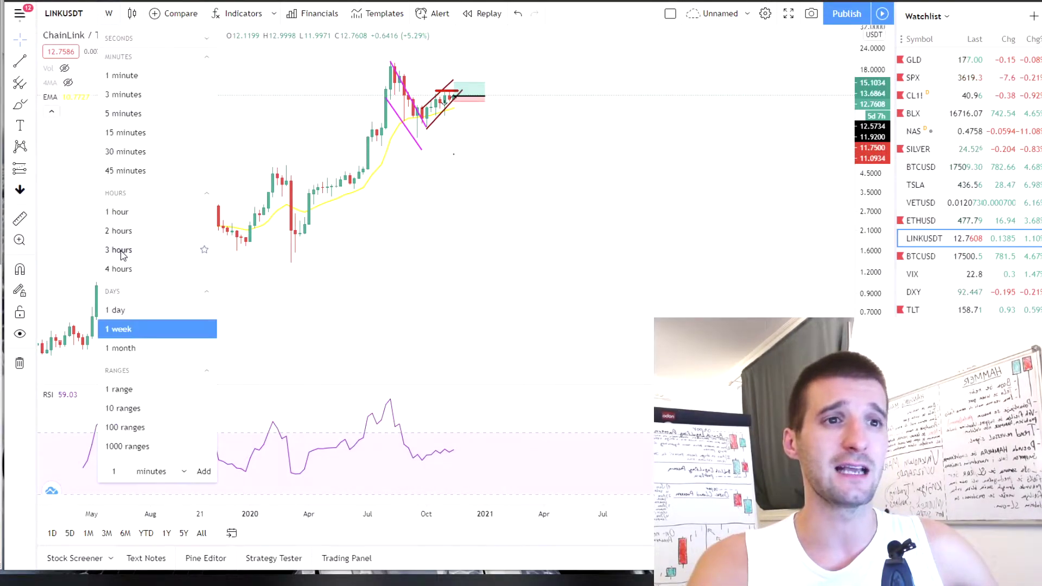
- Switch LINKUSDT to daily candles and select the long position to view its 13.69 target and 11.75 stop
left_click(134, 314)
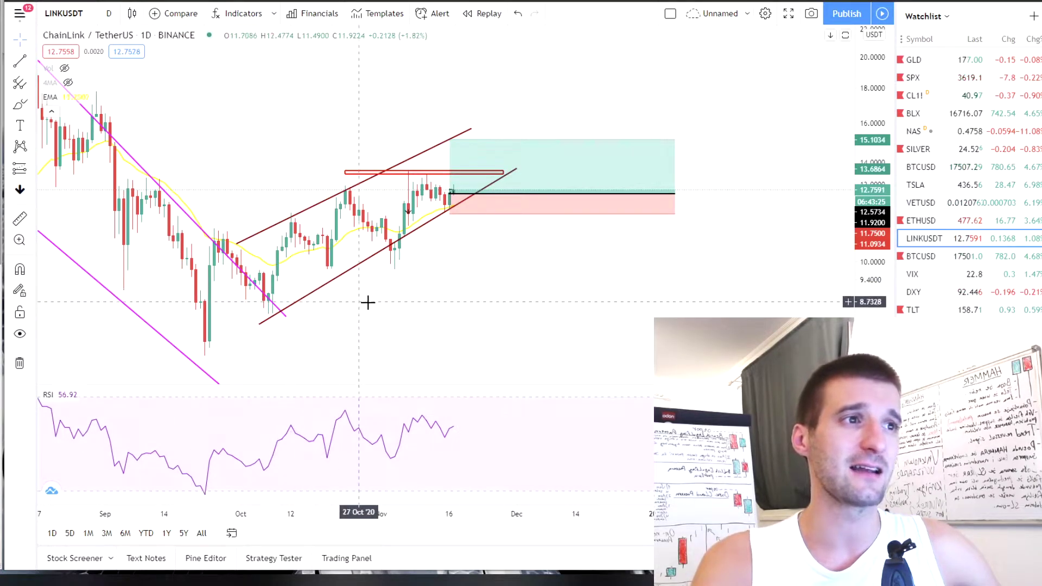
scroll(462, 276, "up", 3)
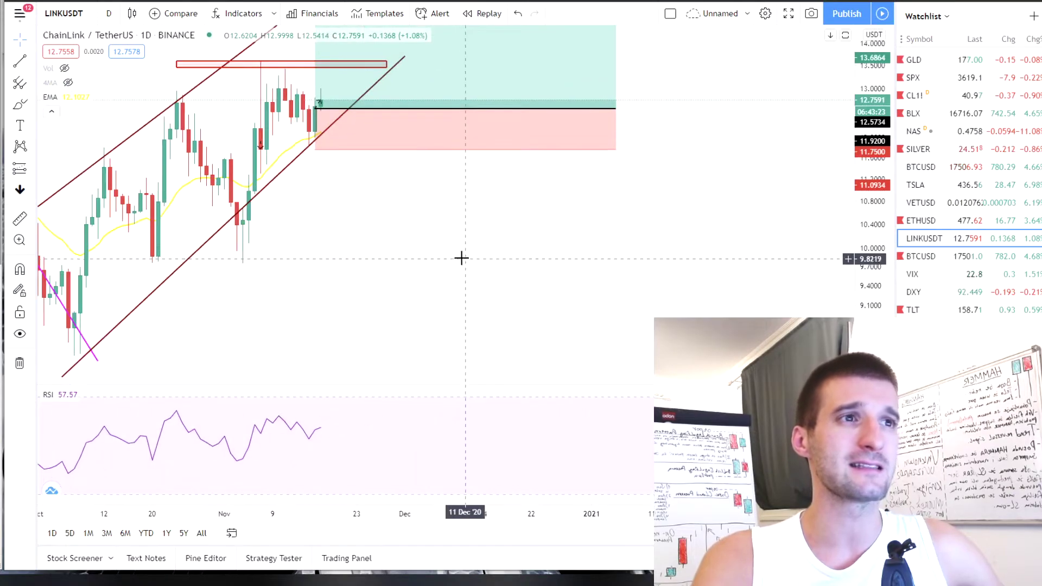
scroll(453, 253, "down", 3)
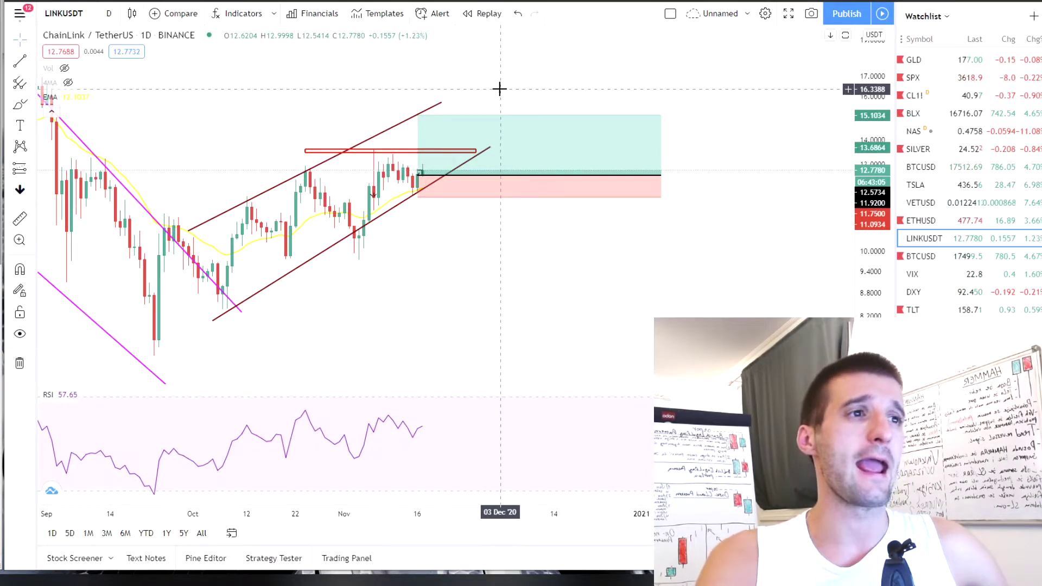
scroll(499, 89, "up", 5)
left_click(500, 133)
scroll(495, 132, "down", 3)
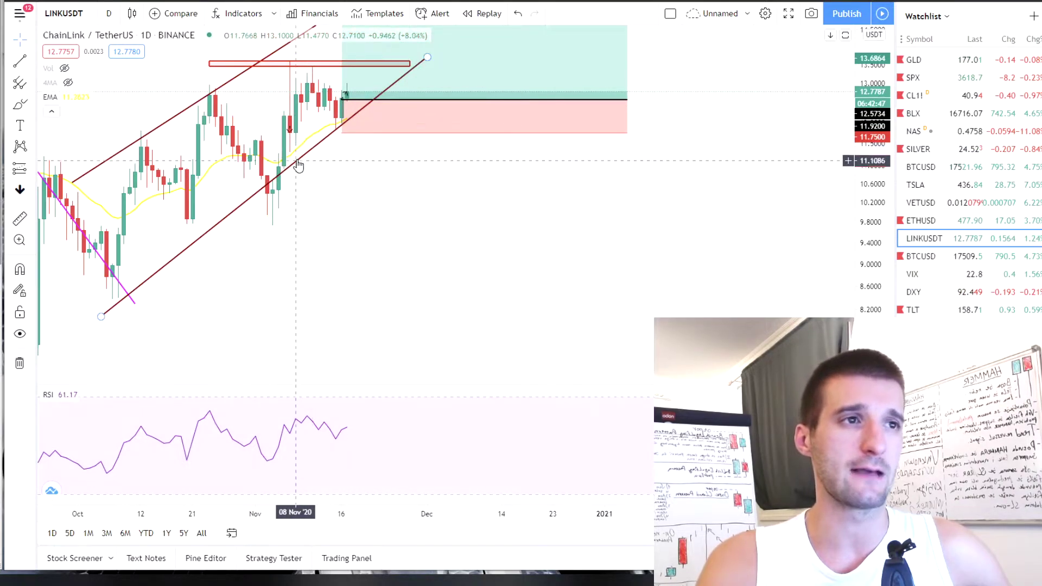
scroll(337, 162, "up", 5)
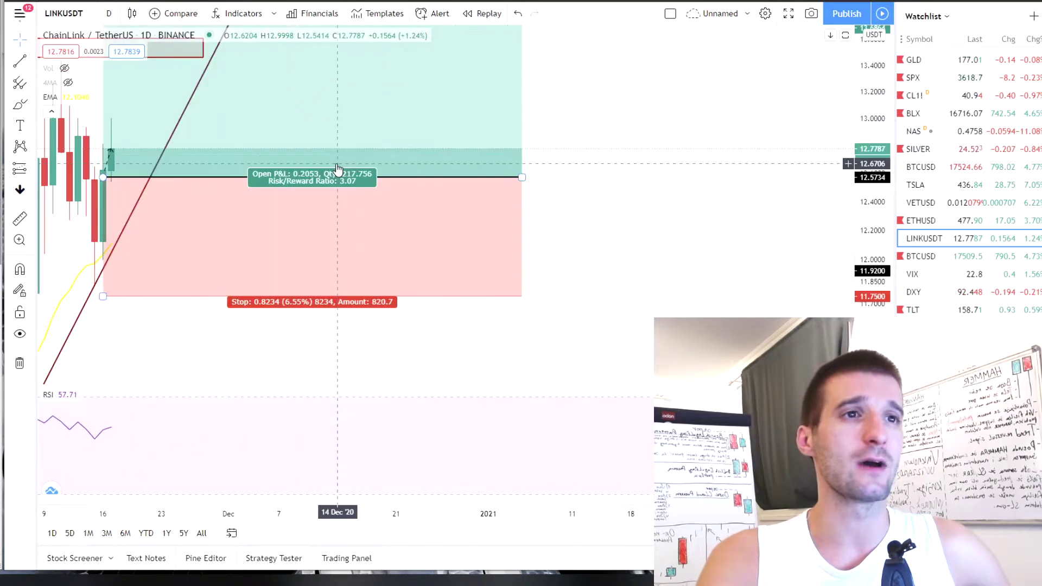
scroll(337, 168, "down", 5)
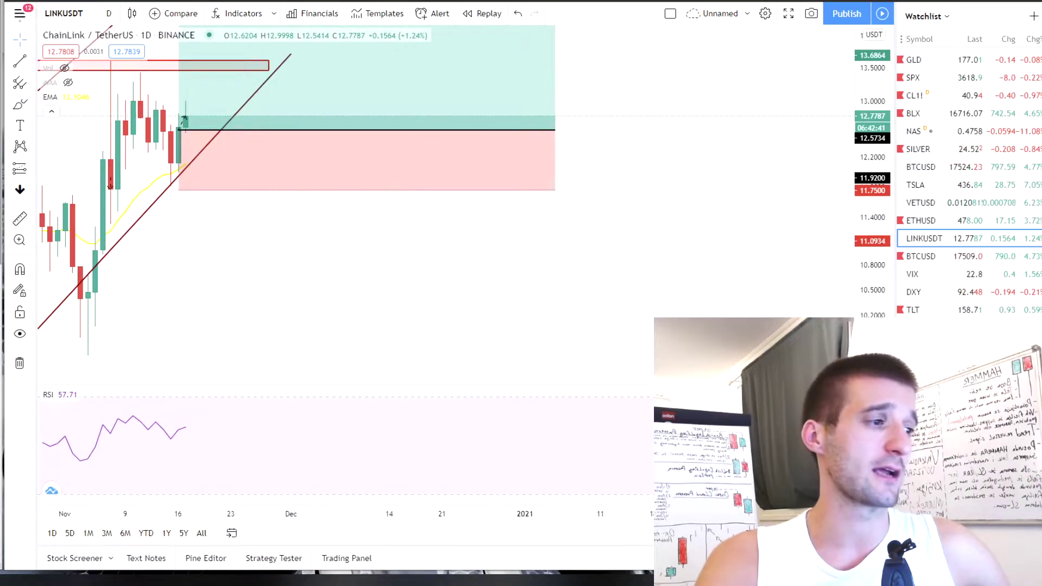
left_click_drag(263, 262, 325, 299)
scroll(425, 174, "down", 3)
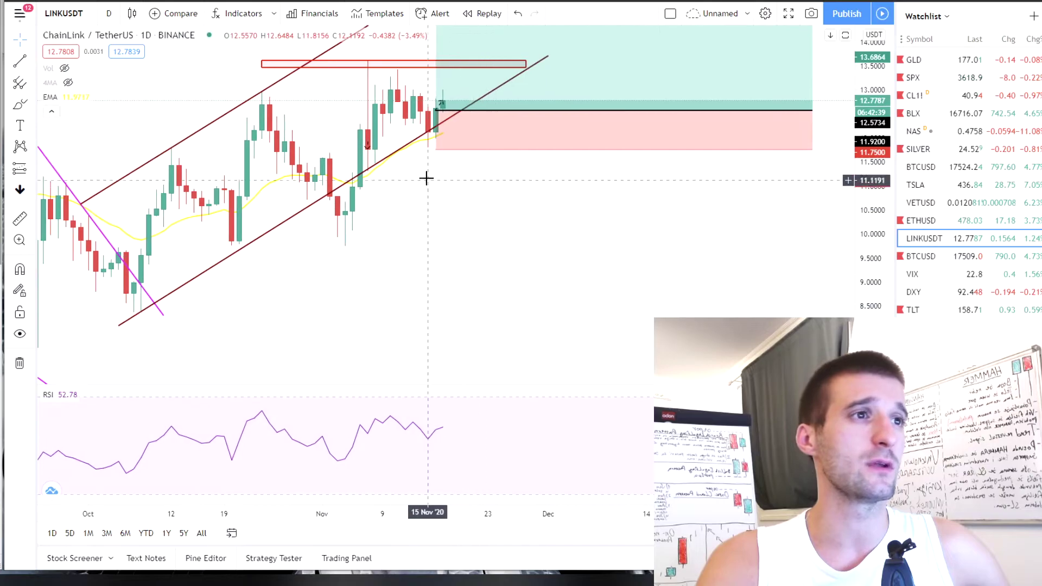
scroll(425, 151, "up", 5)
scroll(367, 237, "down", 3)
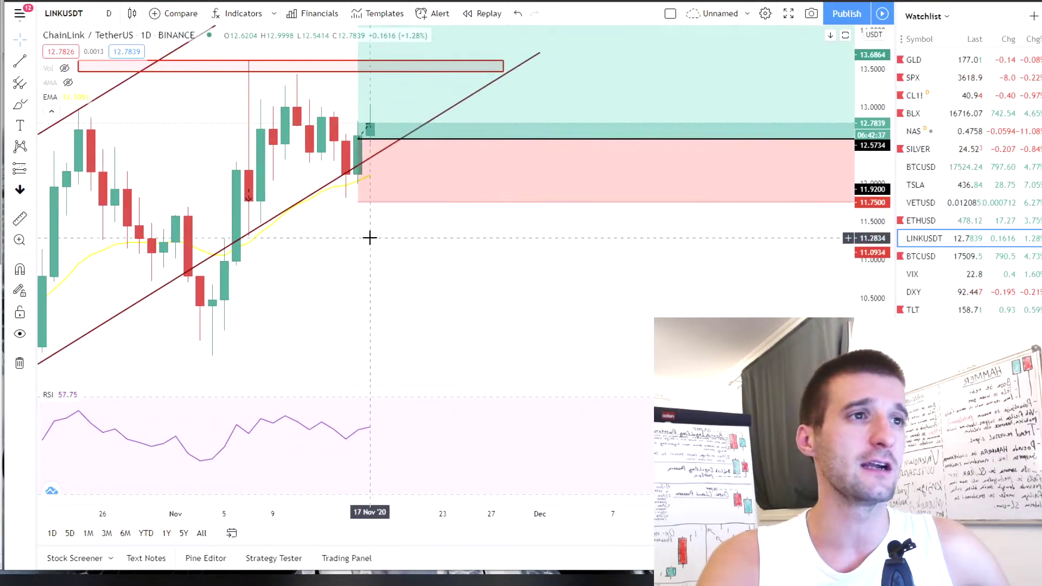
scroll(325, 271, "up", 4)
scroll(400, 339, "down", 2)
scroll(314, 302, "down", 3)
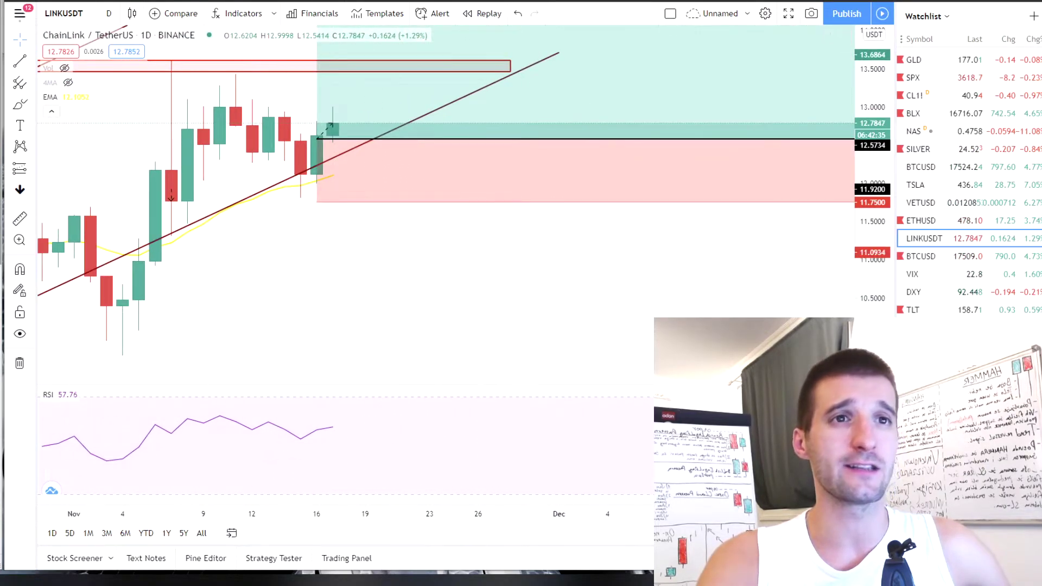
scroll(321, 165, "up", 3)
mouse_move(321, 165)
left_mouse_down()
mouse_move(302, 175)
mouse_move(319, 191)
mouse_move(348, 173)
mouse_move(325, 163)
mouse_move(303, 177)
left_mouse_up()
key("ctrl+z")
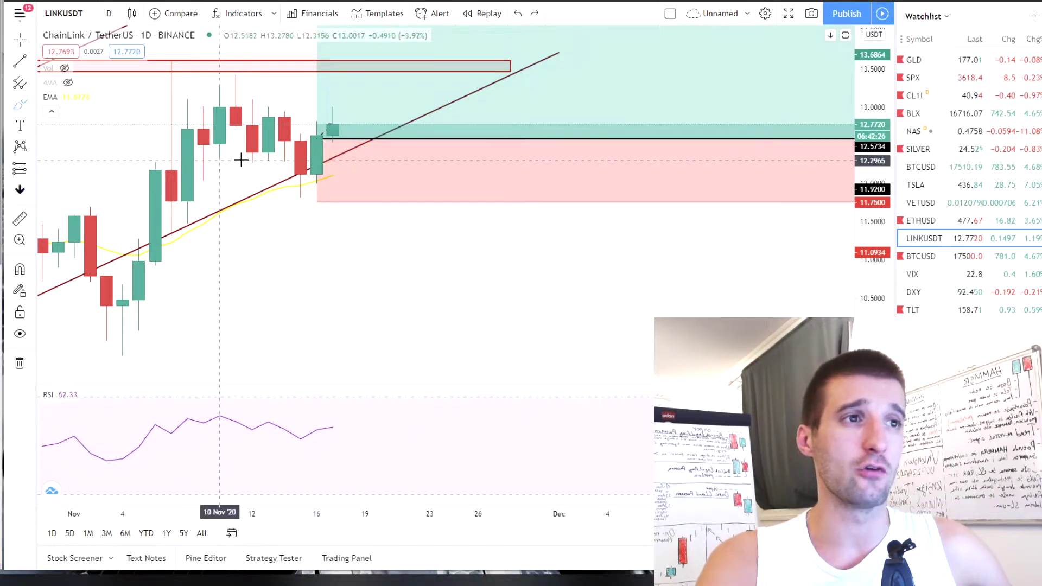
key("ctrl+z")
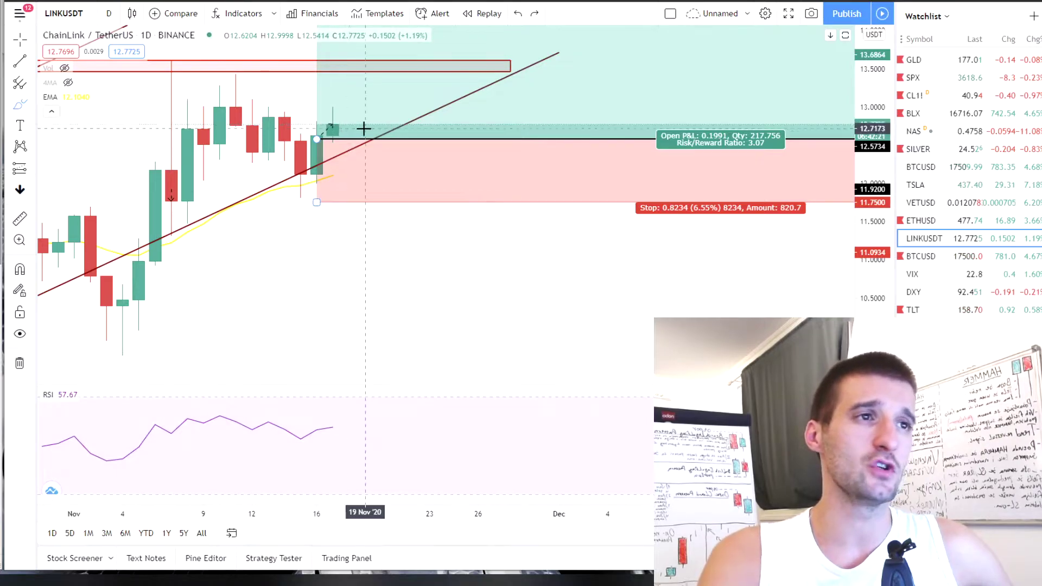
scroll(406, 130, "down", 3)
scroll(408, 129, "up", 3)
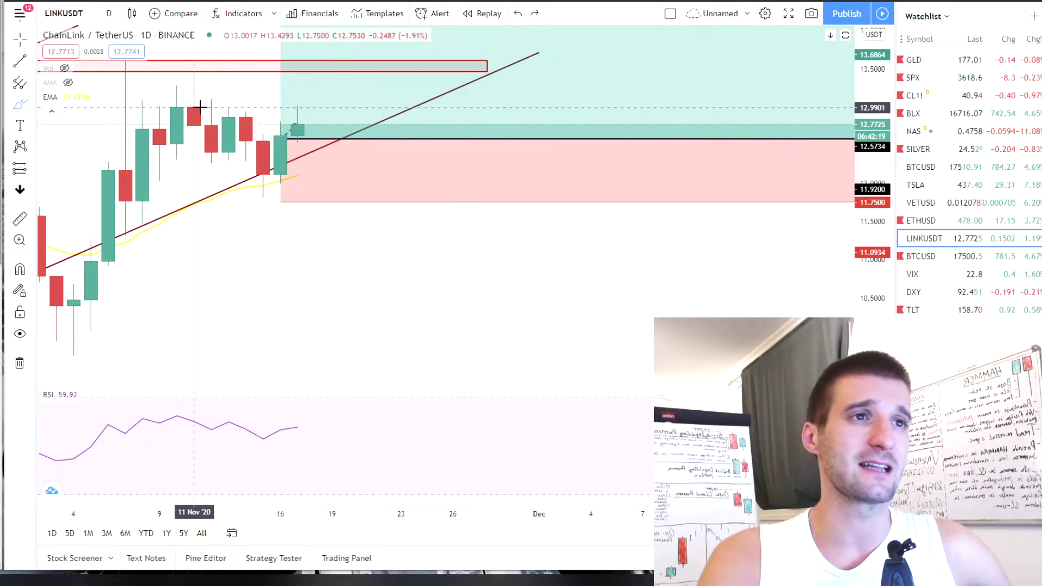
left_click_drag(197, 104, 245, 106)
left_click_drag(127, 85, 211, 82)
key("ctrl+z")
key("ctrl+z")
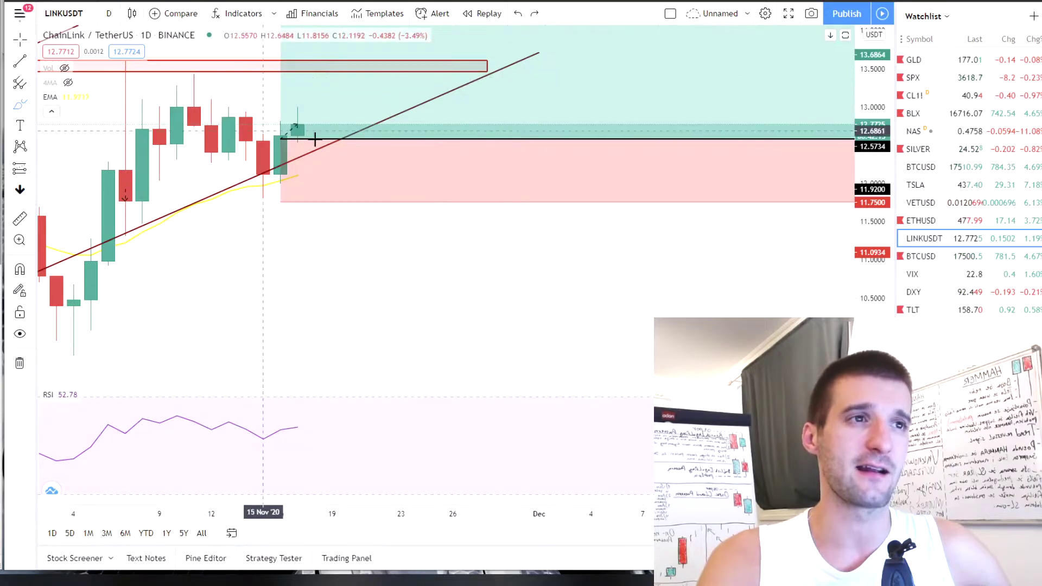
left_click_drag(361, 142, 464, 148)
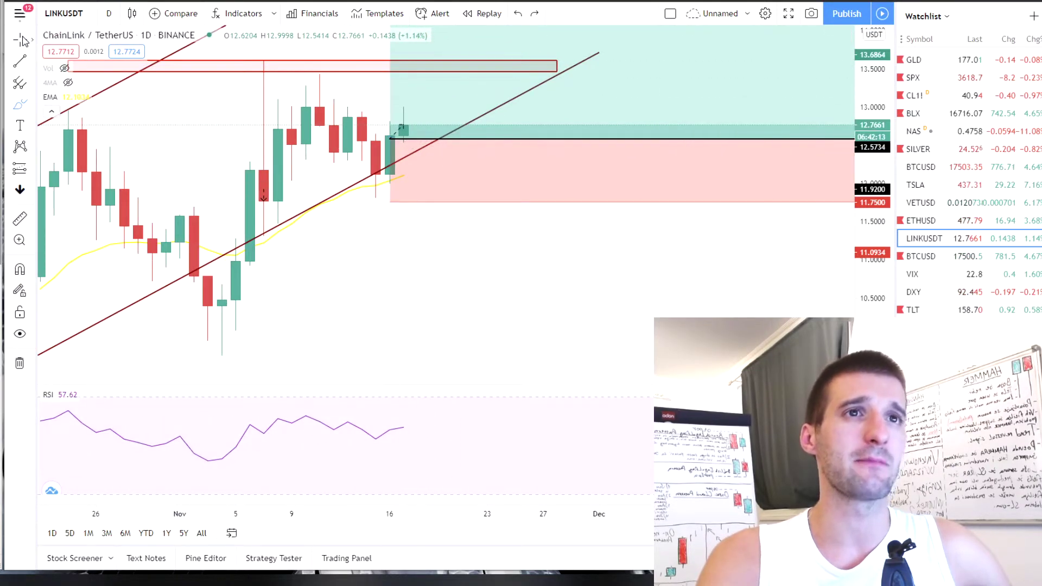
left_click_drag(543, 211, 494, 231)
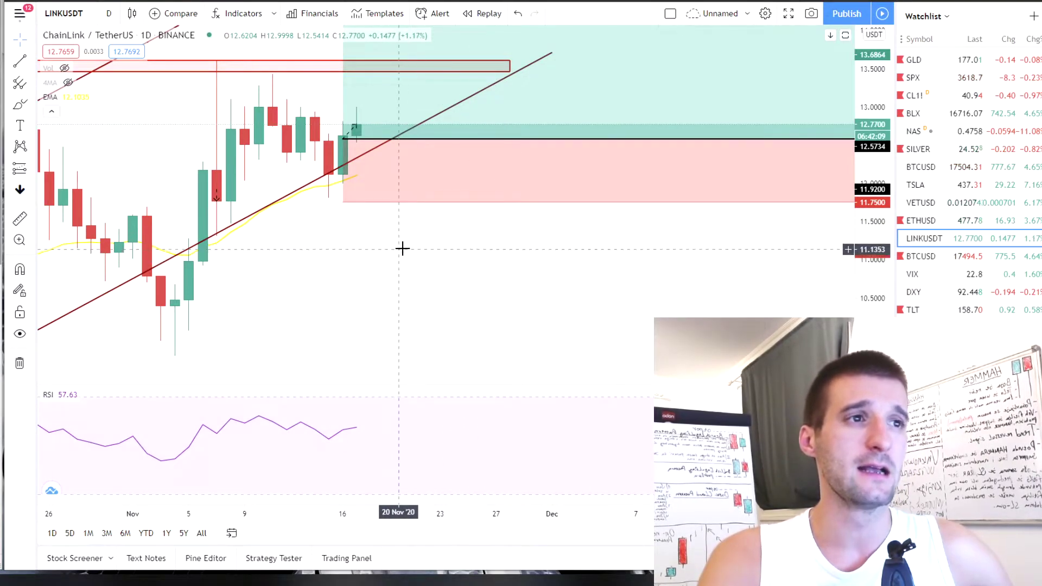
mouse_move(365, 194)
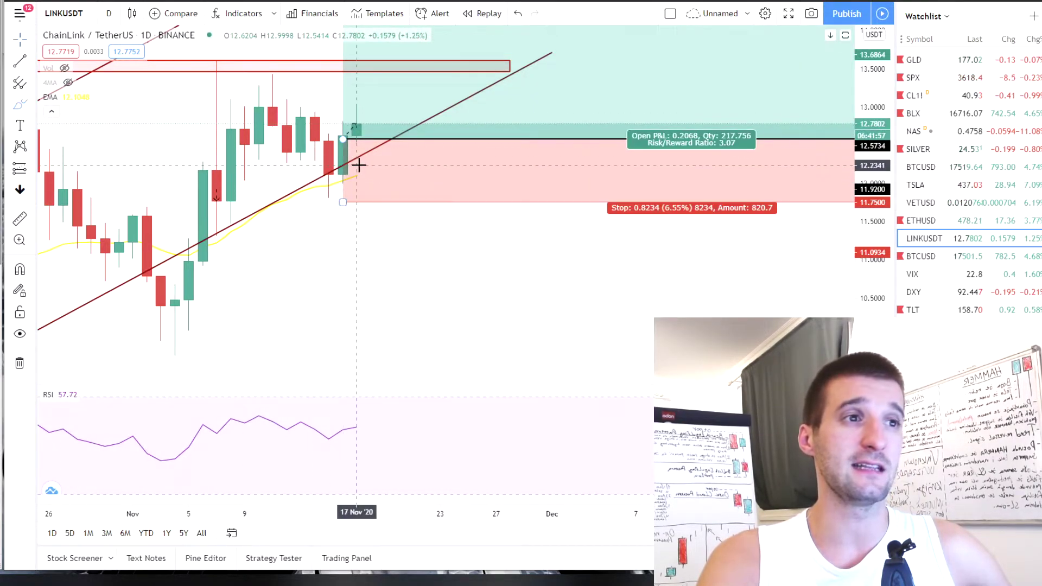
mouse_move(330, 162)
left_mouse_down()
mouse_move(337, 181)
mouse_move(356, 179)
mouse_move(353, 162)
left_mouse_up()
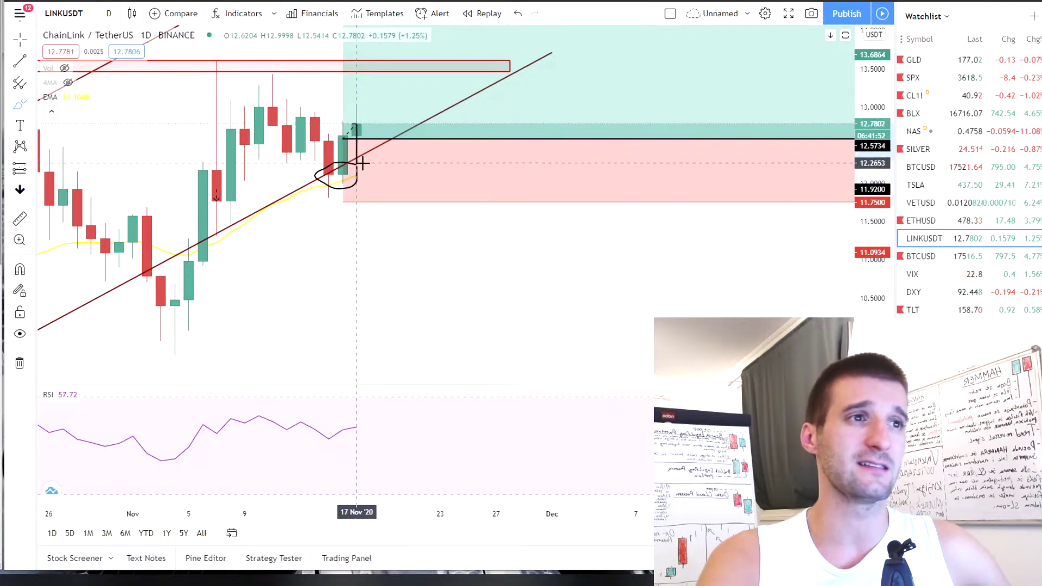
key("ctrl+z")
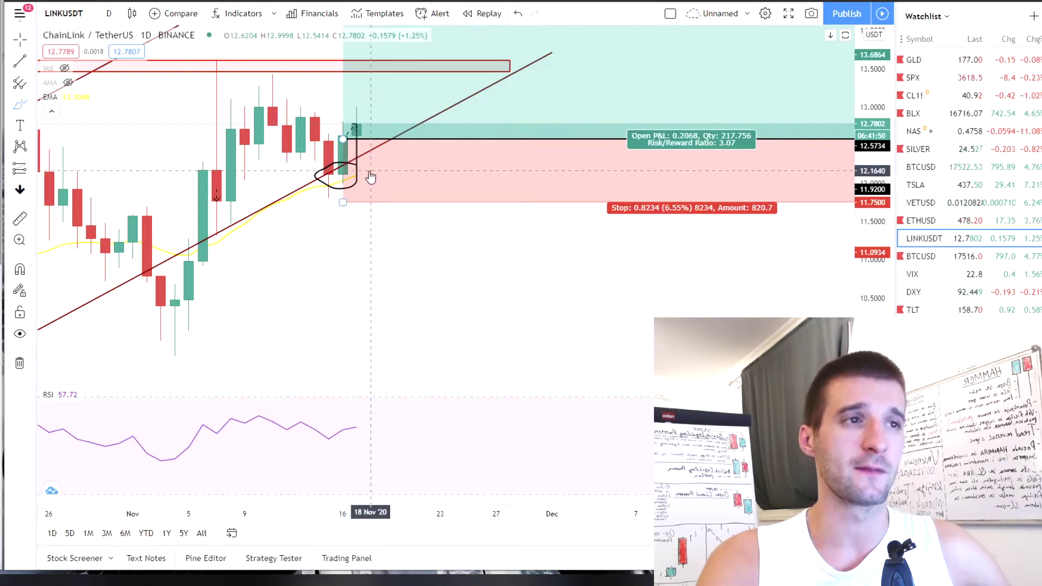
key("ctrl+z")
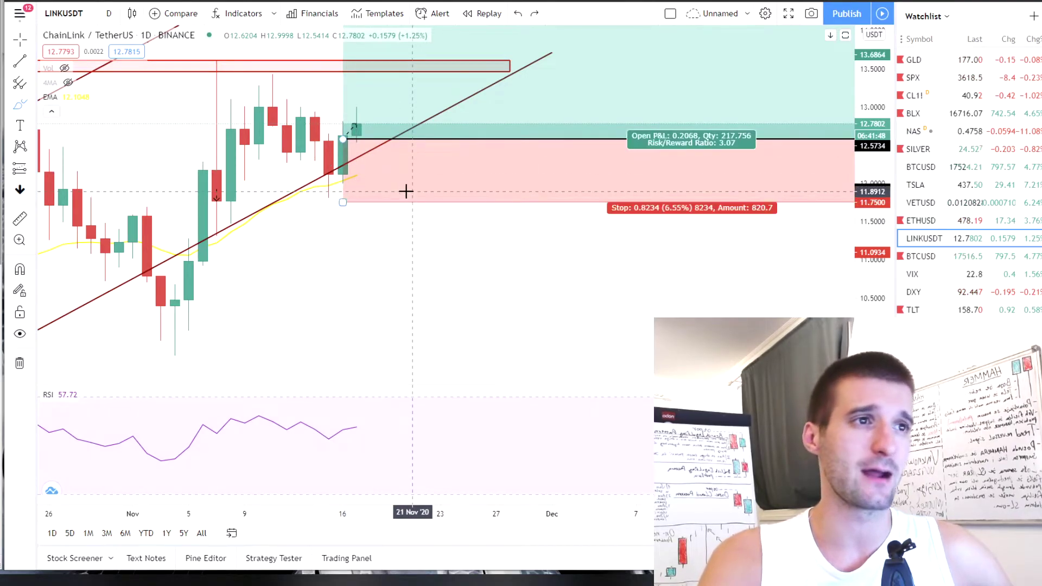
scroll(337, 186, "down", 2)
left_click_drag(586, 73, 191, 327)
- Undo the extra black trendline copy on the LINKUSDT chart
key("ctrl+z")
scroll(287, 282, "down", 4)
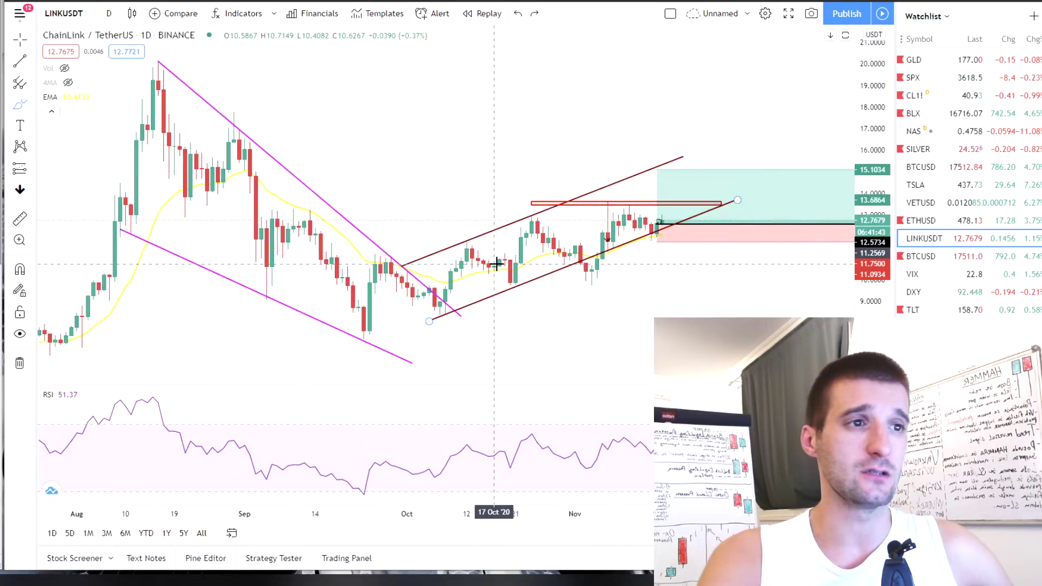
scroll(601, 292, "up", 2)
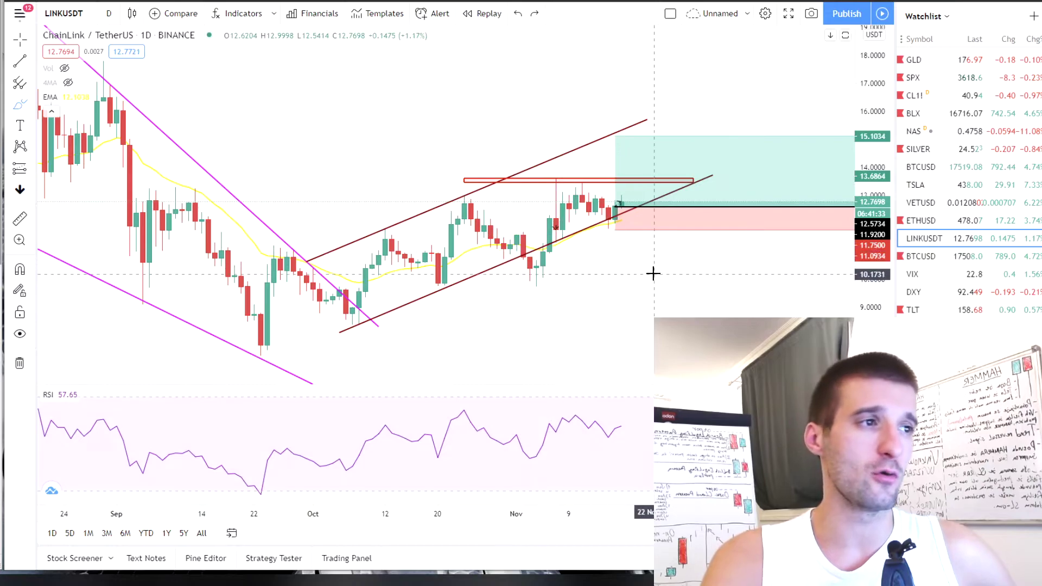
- Steepen the lower channel line slightly, then move to the Binance LINK/USDT page
left_click(714, 176)
left_click_drag(714, 177, 706, 170)
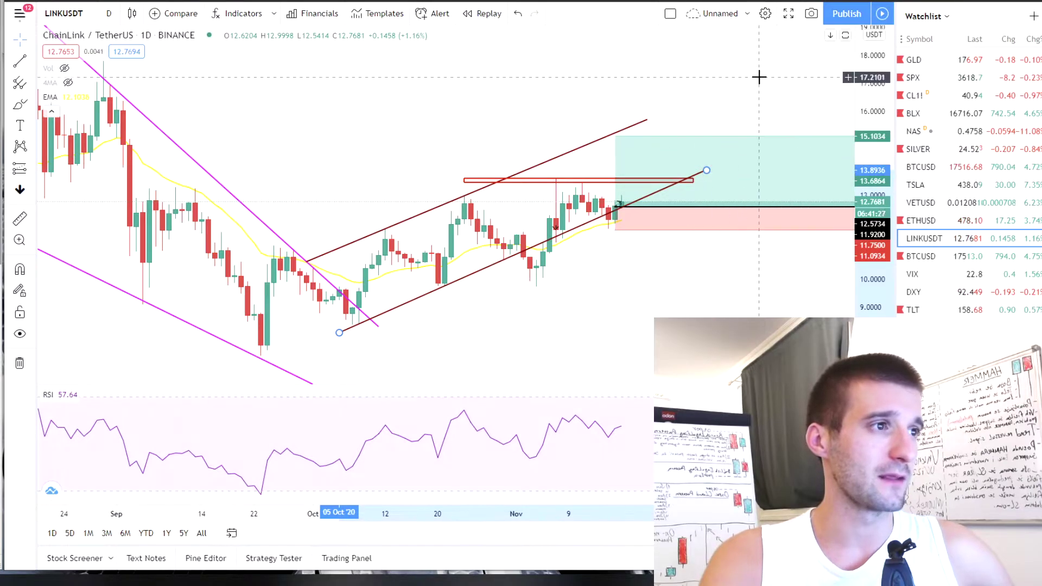
scroll(748, 120, "up", 5)
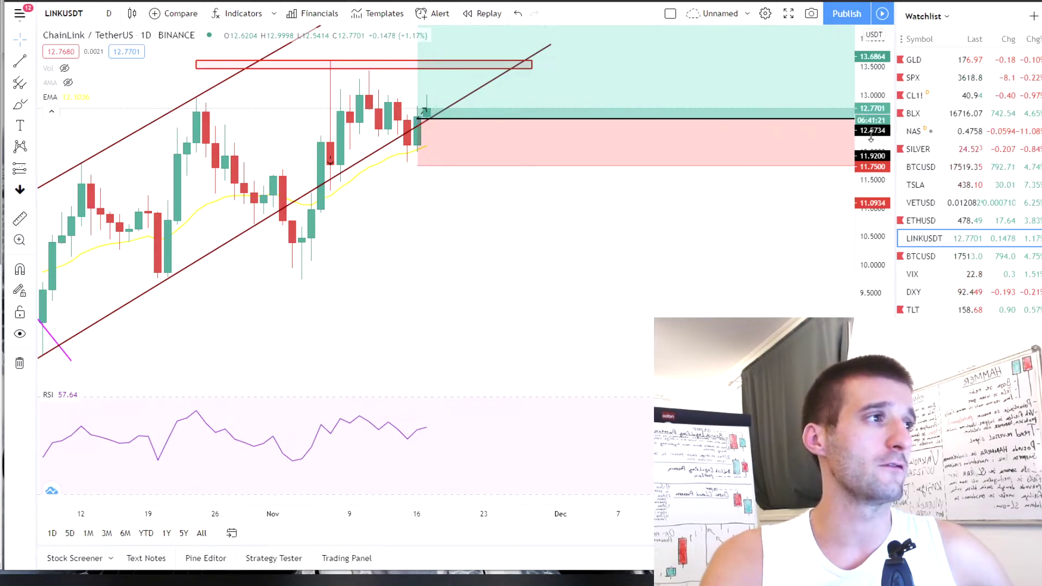
key("alt+Tab")
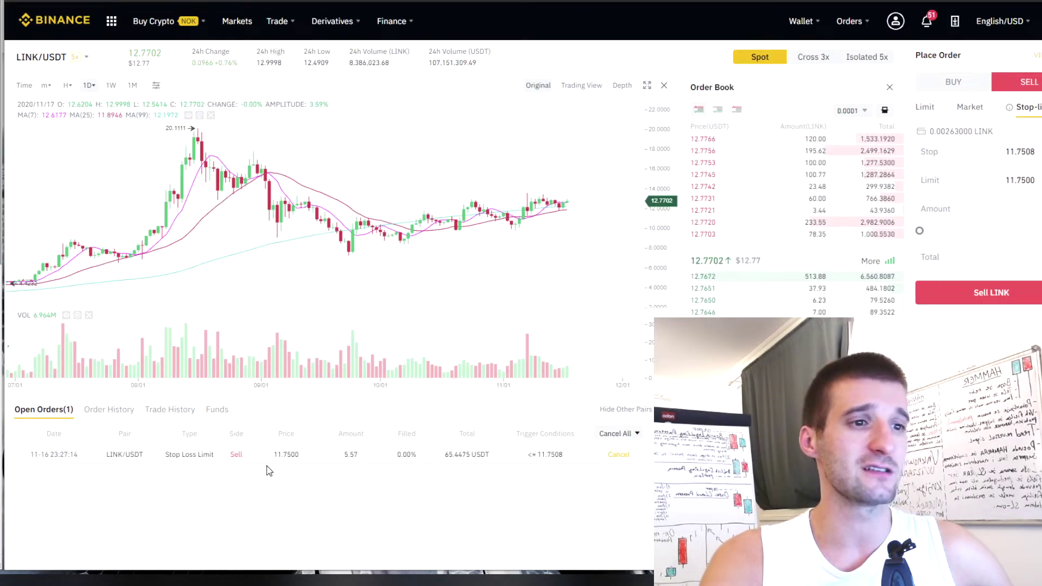
- Compare Binance's filled LINK/USDT buy and open 11.75 stop-loss sell against the TradingView position entered at 12.5734
left_click(110, 409)
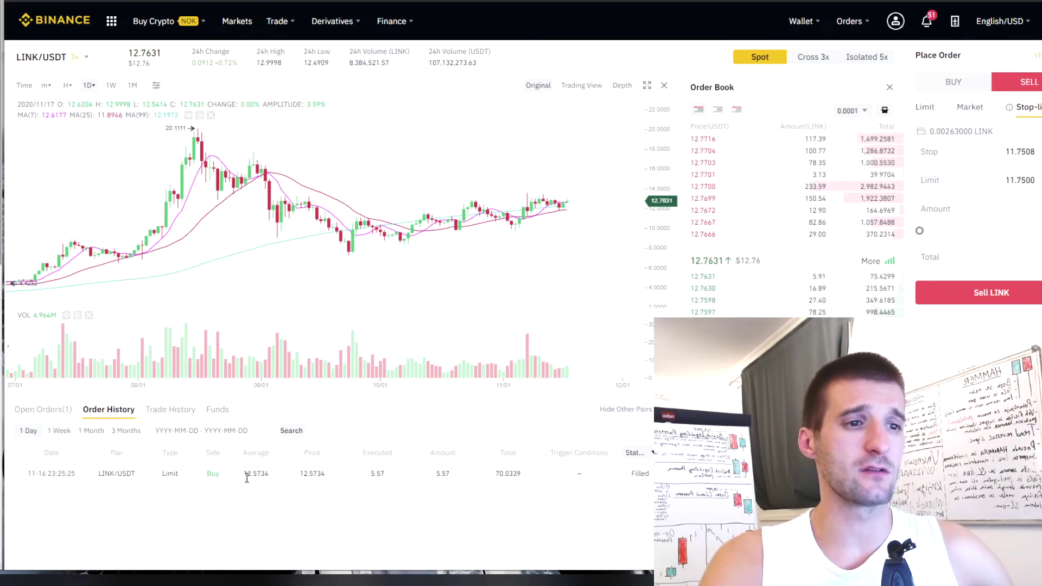
key("ctrl+Tab")
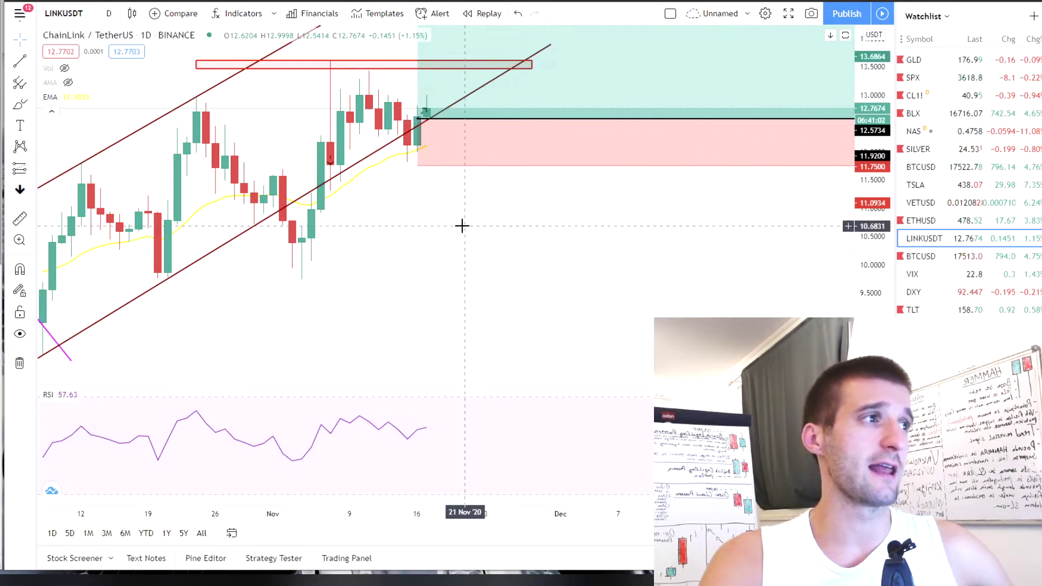
key("ctrl+Tab")
key("ctrl+Tab")
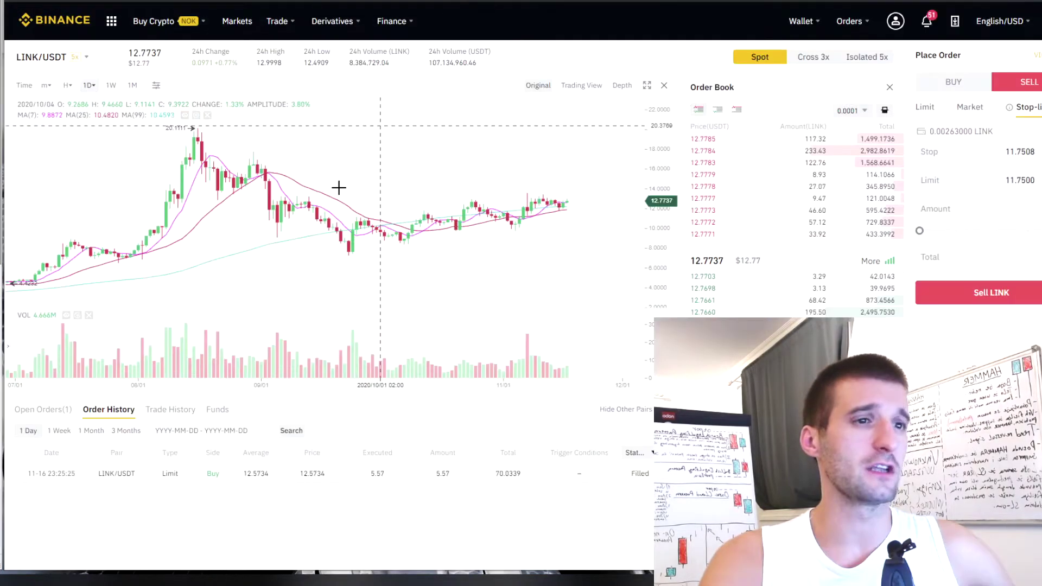
left_click(46, 410)
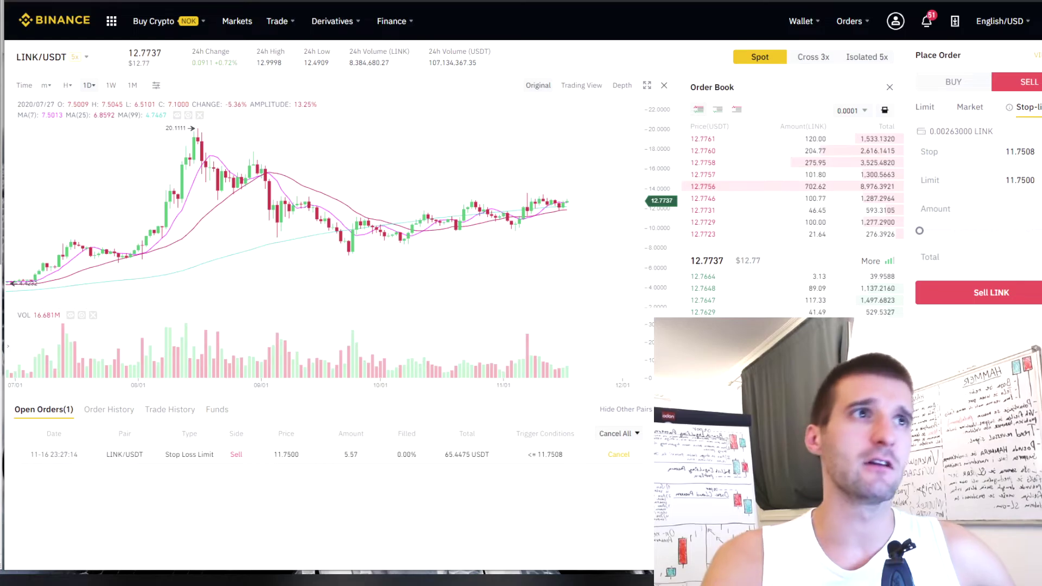
key("ctrl+Tab")
- Show the four hidden moving averages on the LINKUSDT chart
scroll(501, 162, "down", 2)
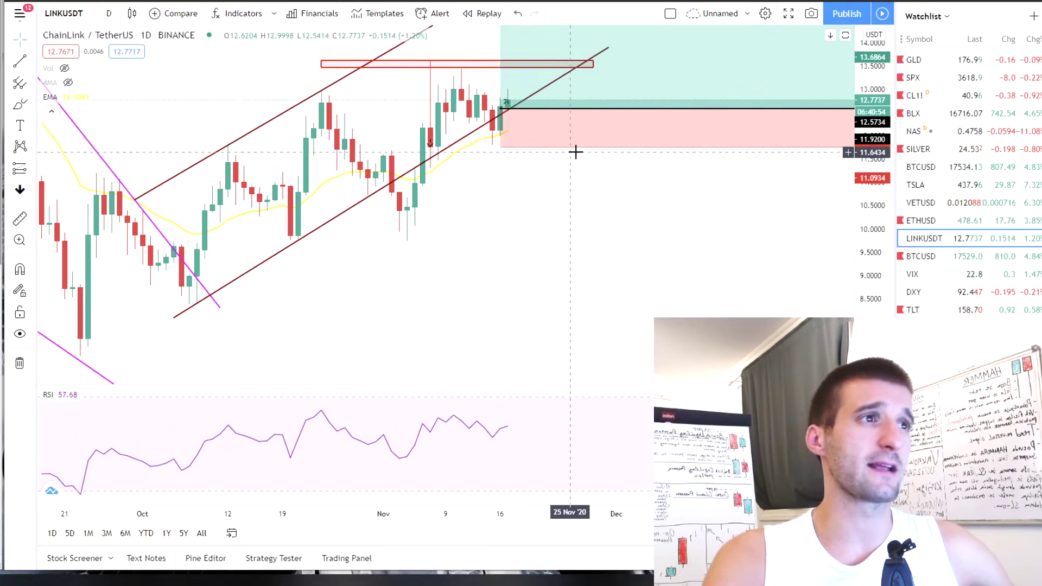
mouse_move(72, 100)
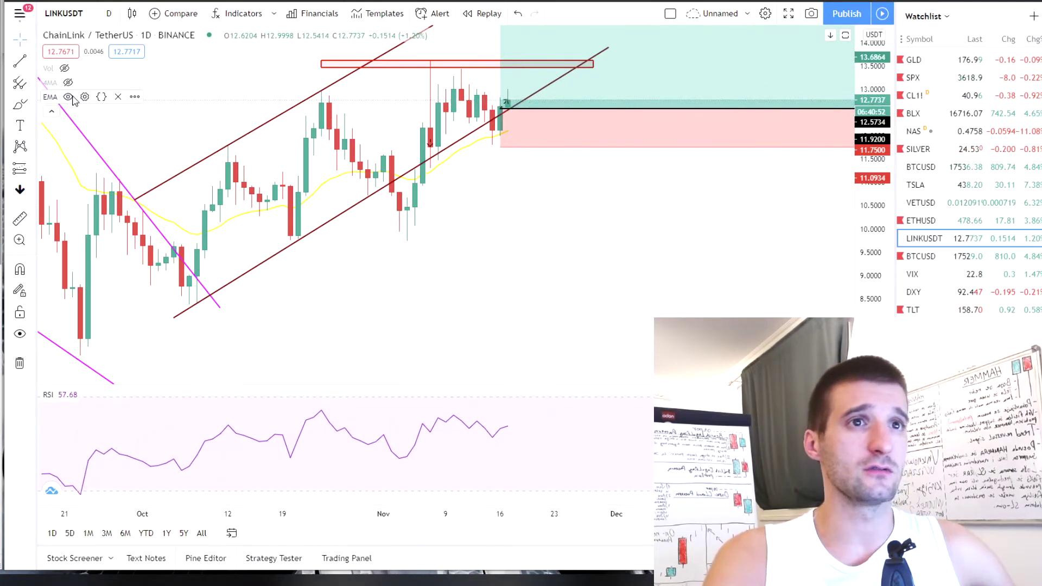
left_click(68, 82)
scroll(504, 163, "up", 4)
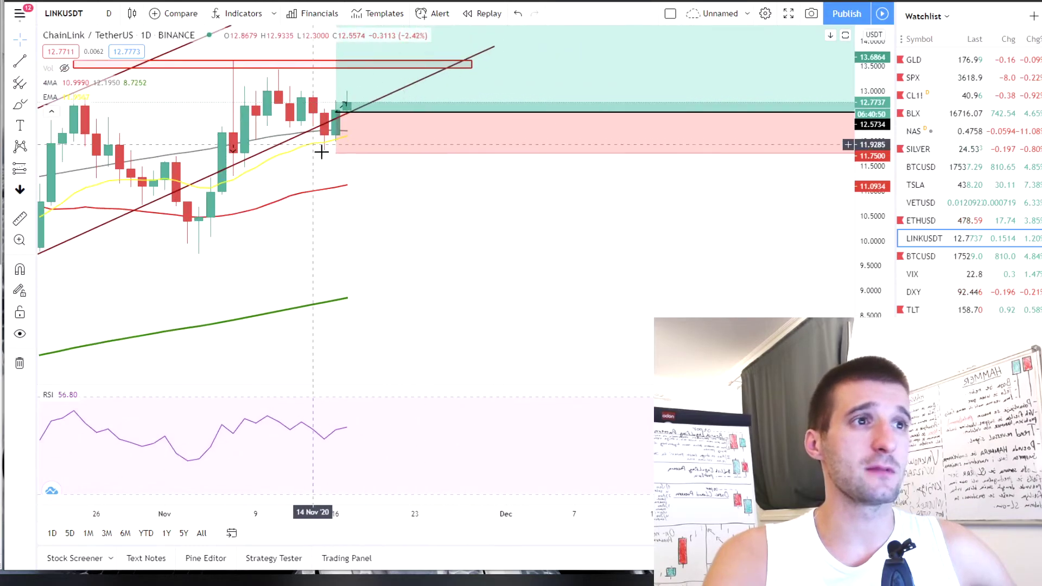
- Raise the long position's profit target to about 16.86, leaving room on the right
left_click(340, 145)
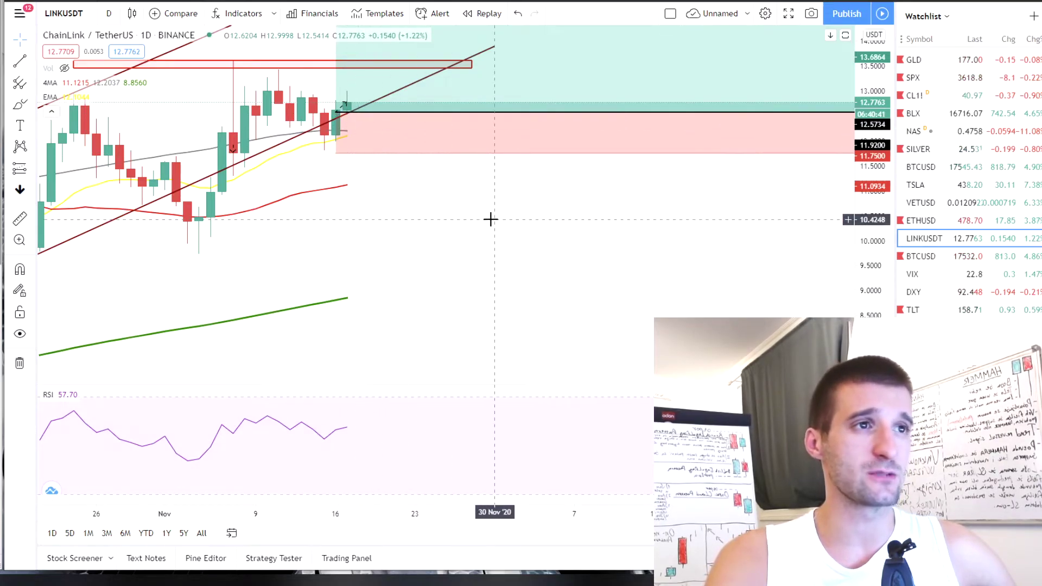
left_click_drag(491, 219, 561, 220)
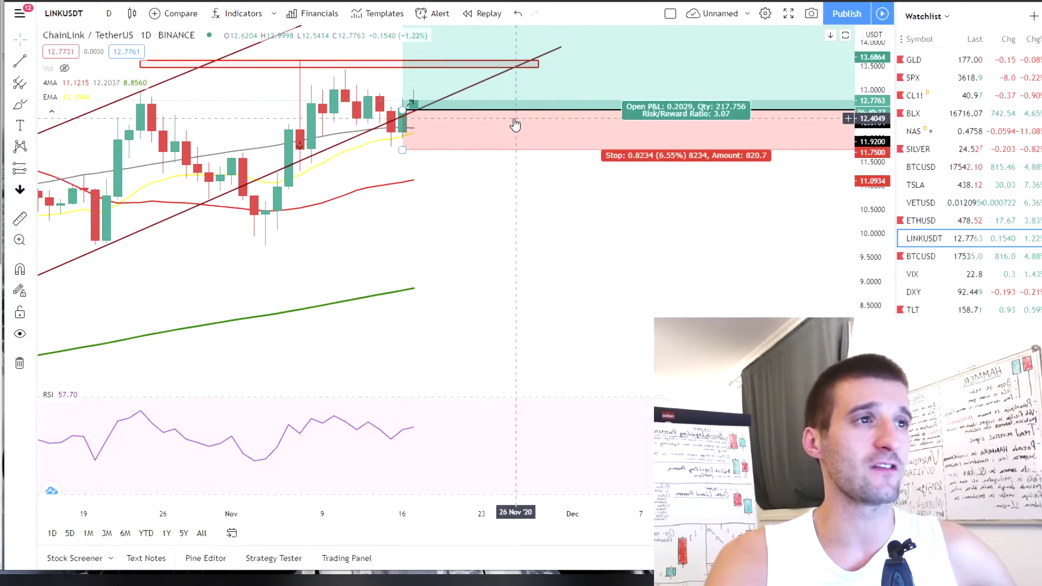
scroll(515, 125, "down", 4)
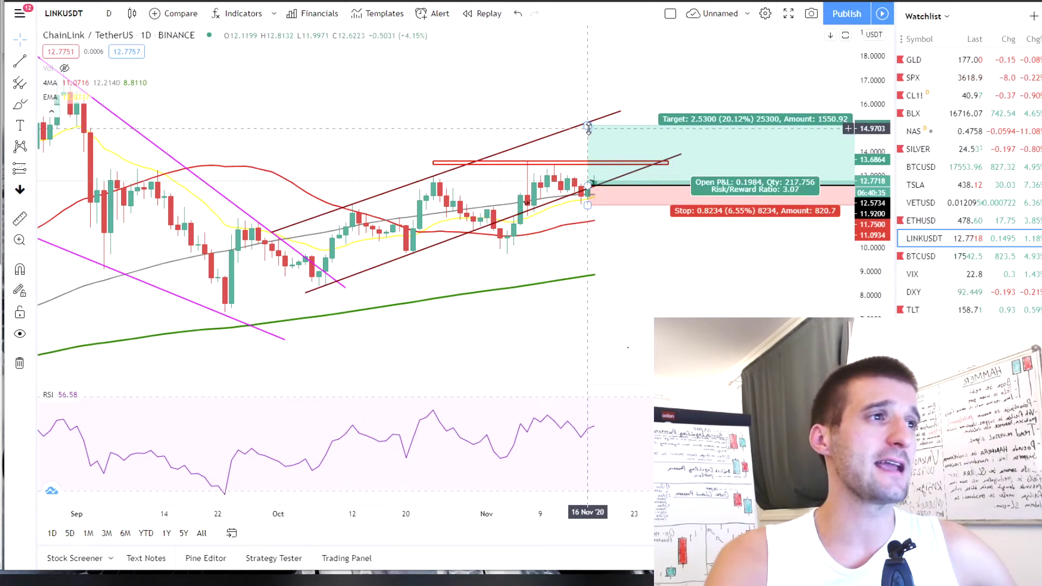
left_click_drag(588, 126, 586, 84)
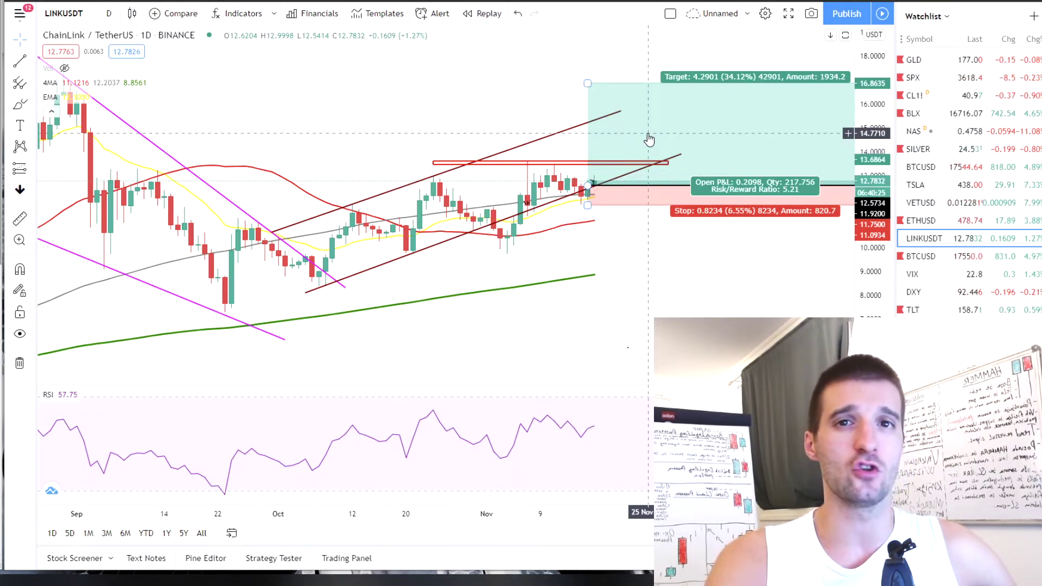
key("ctrl+shift+w")
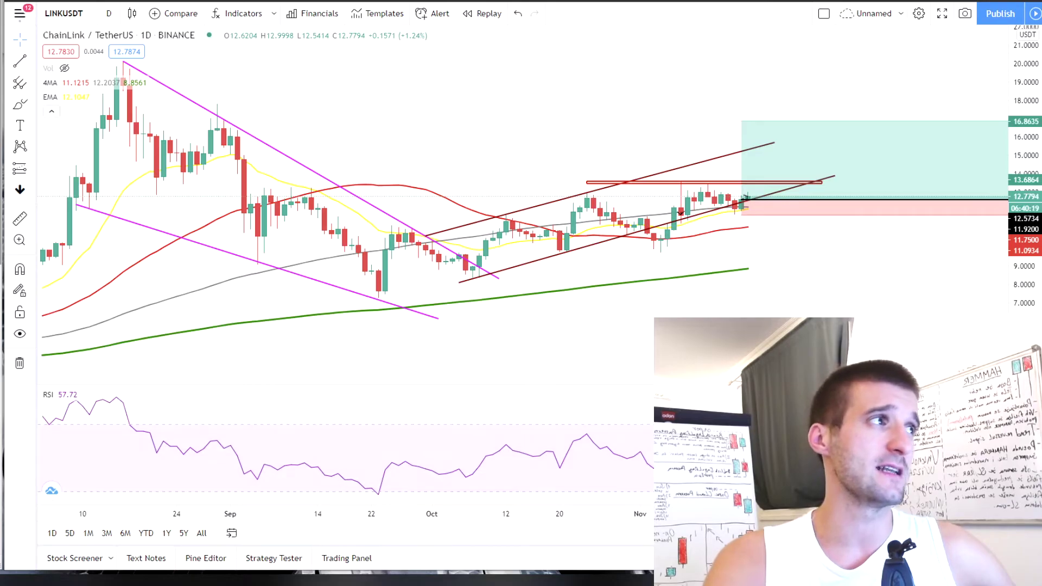
key("ctrl+shift+w")
- Switch the chart from LINKUSDT to BTCUSD from the watchlist
left_click(958, 256)
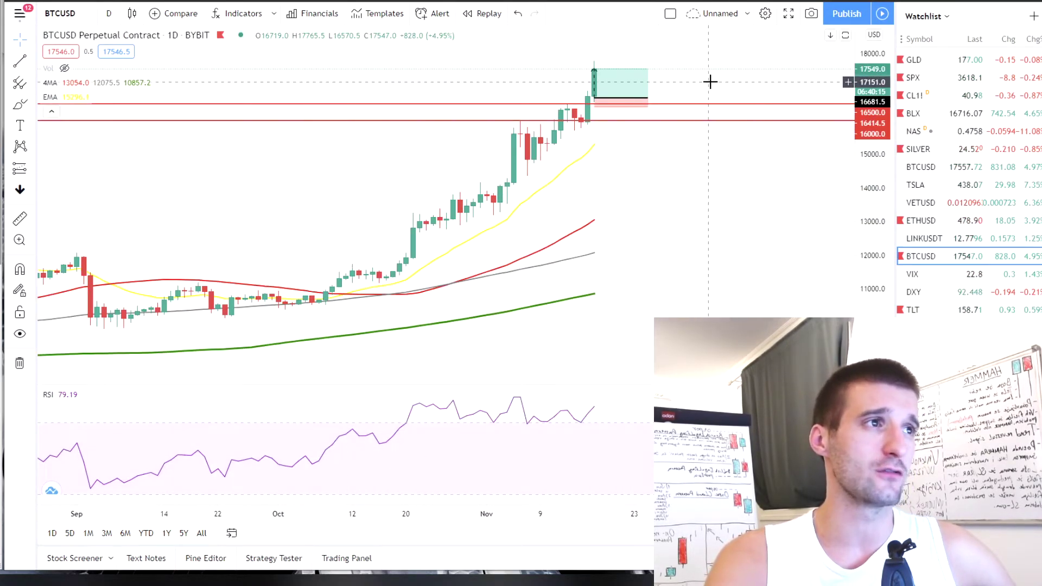
scroll(710, 82, "up", 5)
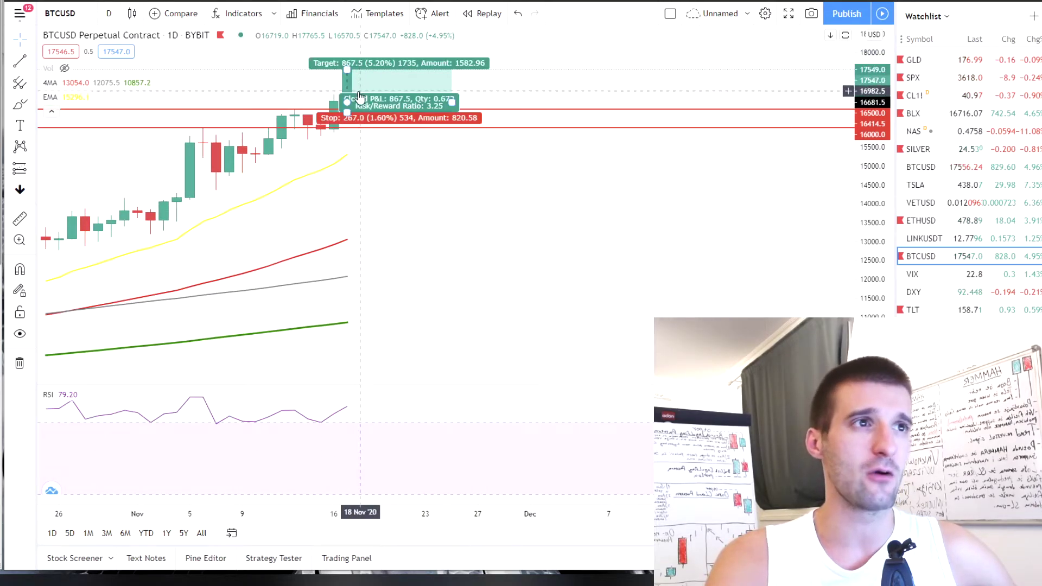
scroll(347, 86, "up", 5)
scroll(380, 92, "down", 4)
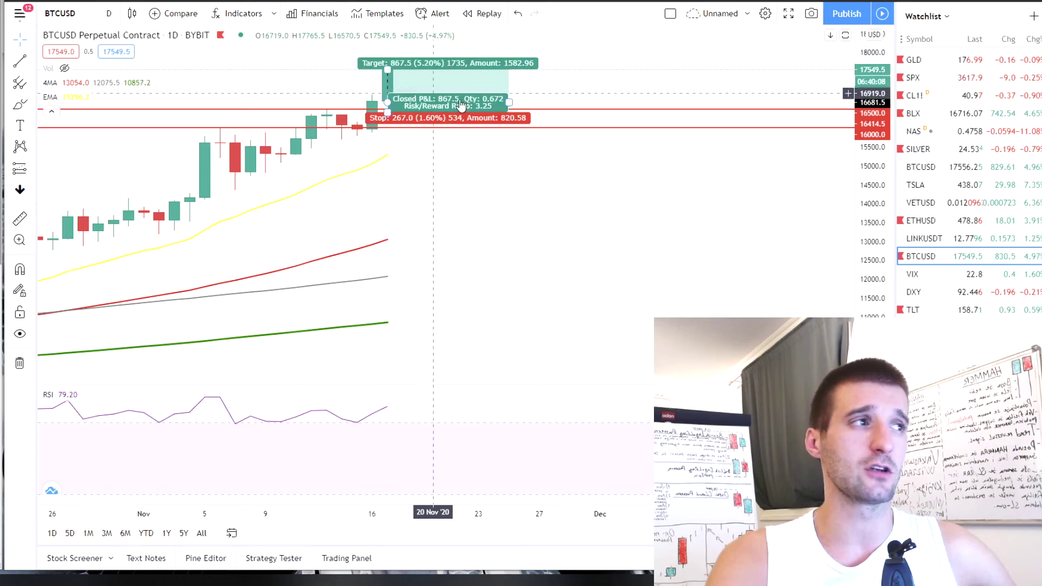
- Hide the watchlist, RSI pane and four moving averages on the BTCUSD daily chart
left_click(1039, 43)
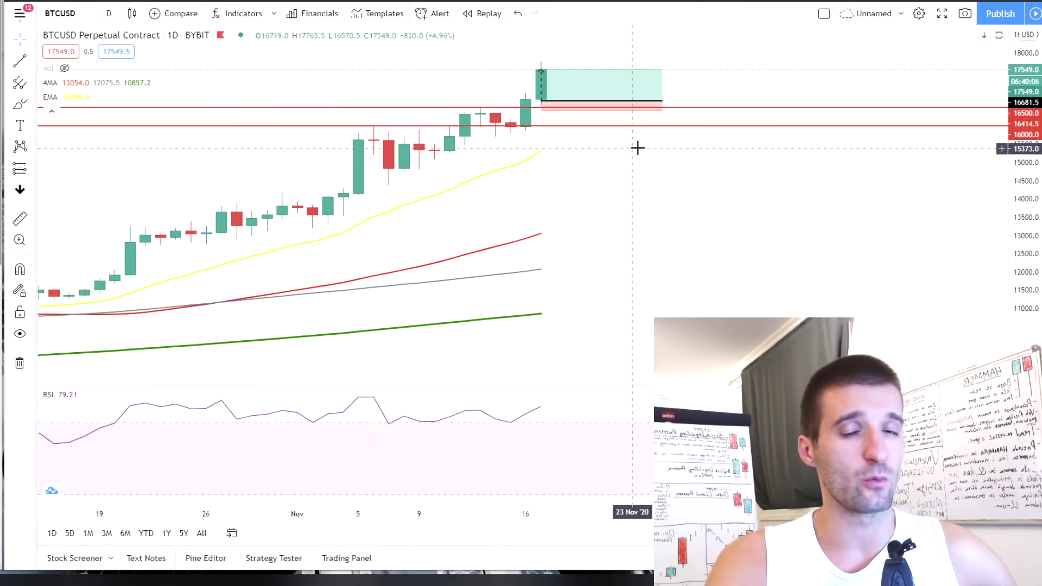
double_click(616, 275)
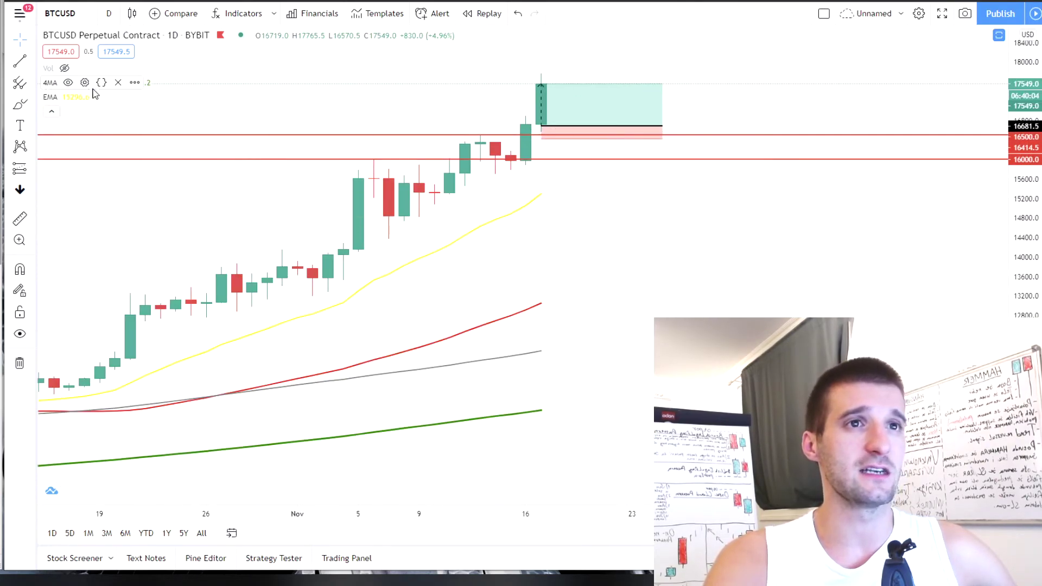
left_click(67, 83)
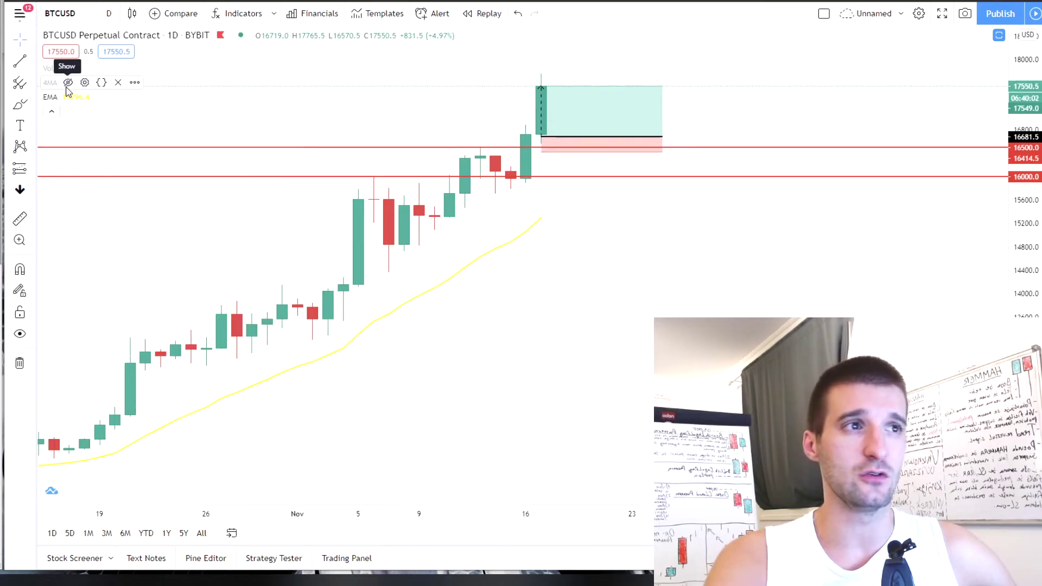